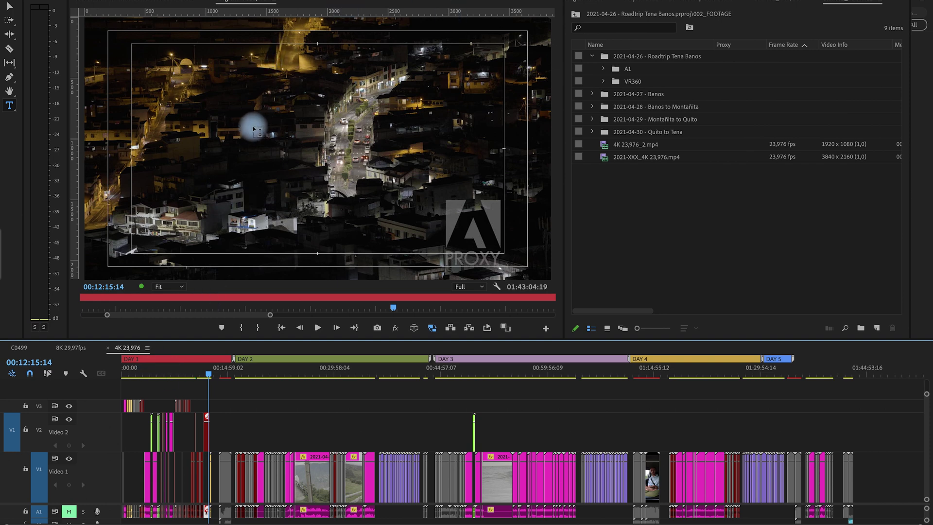
# Expand the A1 footage bin and inspect the 119,88 fps clips T010, T004 and T013.
pyautogui.moveTo(167, 374); pyautogui.dragTo(173, 374)
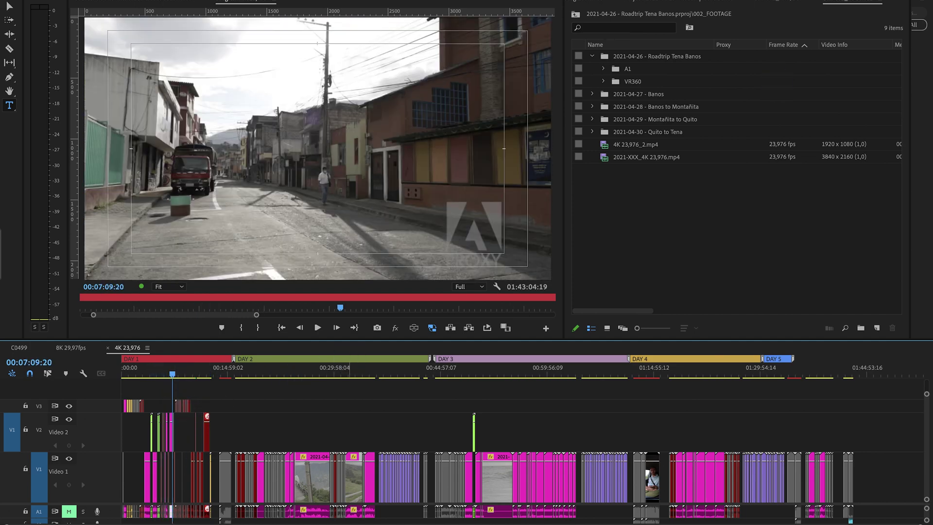
pyautogui.click(604, 70)
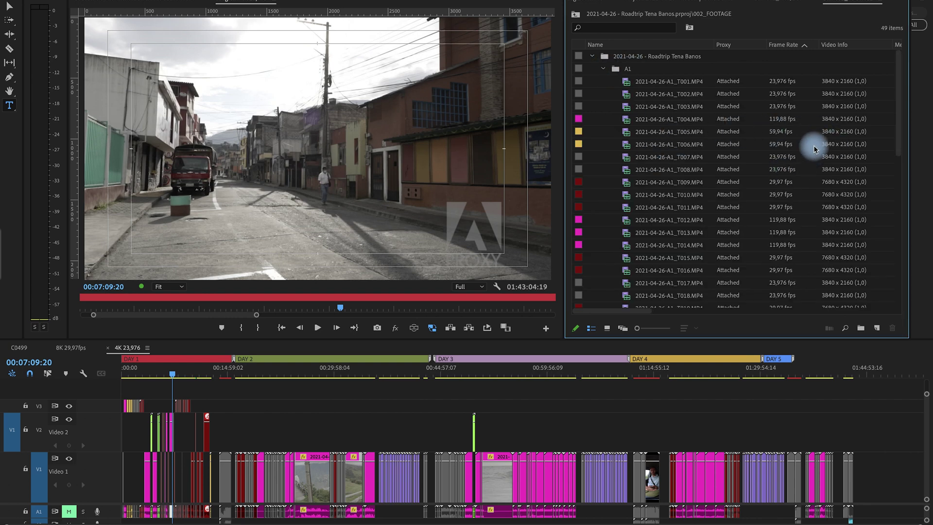
pyautogui.click(833, 194)
pyautogui.click(774, 119)
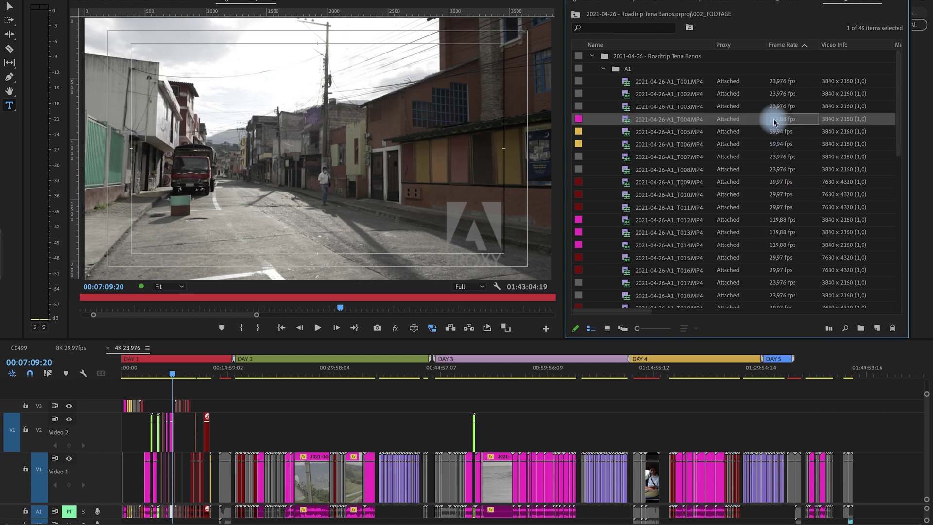
pyautogui.click(729, 233)
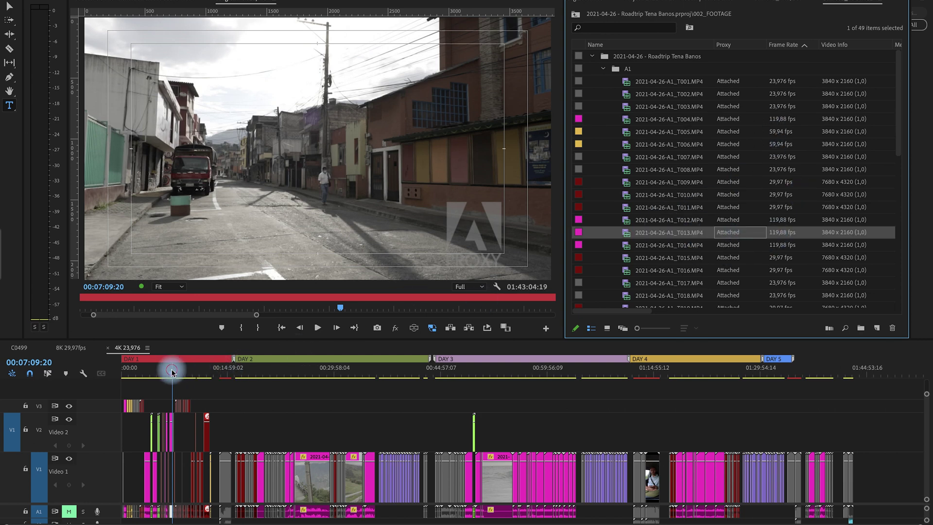
pyautogui.moveTo(171, 374); pyautogui.dragTo(171, 375)
# Zoom the timeline in around 00:07:05:23 and set Playback Resolution to 1/8.
pyautogui.click(432, 327)
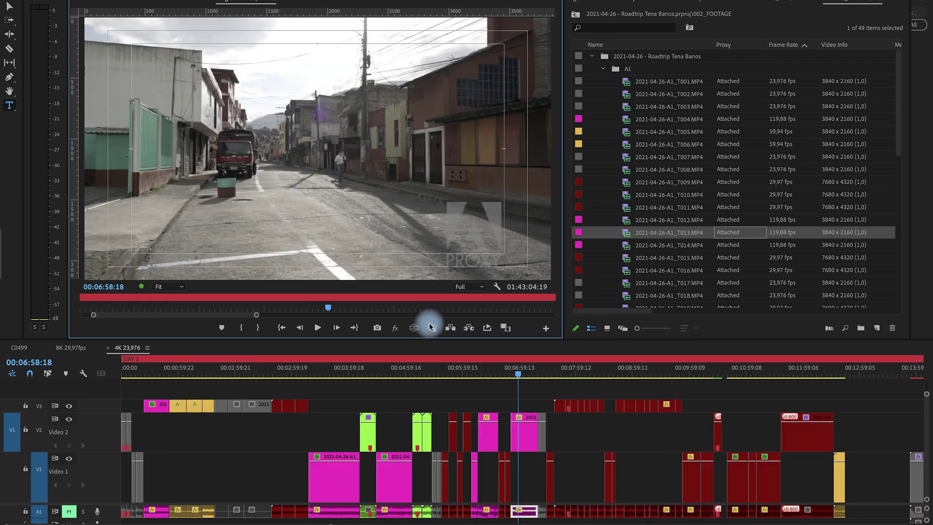
pyautogui.click(518, 375)
pyautogui.moveTo(518, 375); pyautogui.dragTo(525, 375)
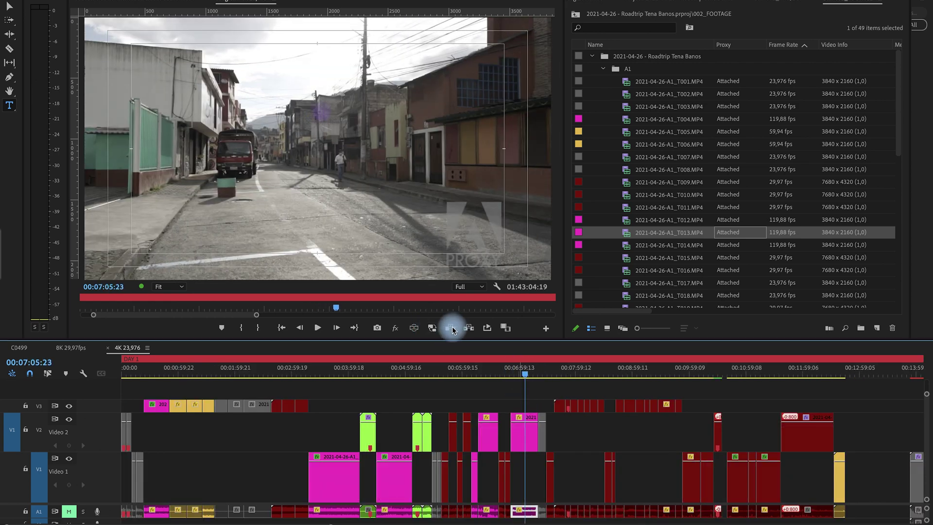
pyautogui.click(470, 287)
pyautogui.click(469, 330)
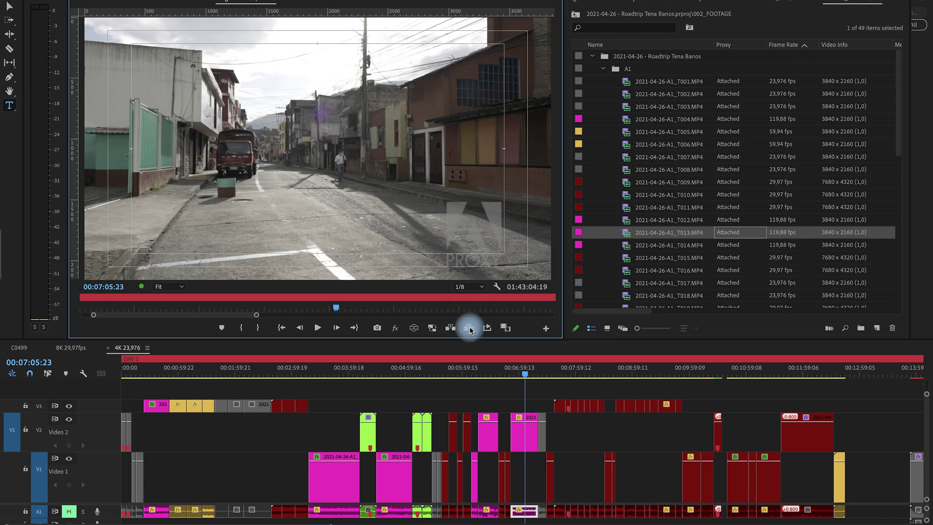
pyautogui.moveTo(525, 376)
pyautogui.mouseDown()
pyautogui.moveTo(515, 375)
pyautogui.moveTo(523, 375)
pyautogui.mouseUp()
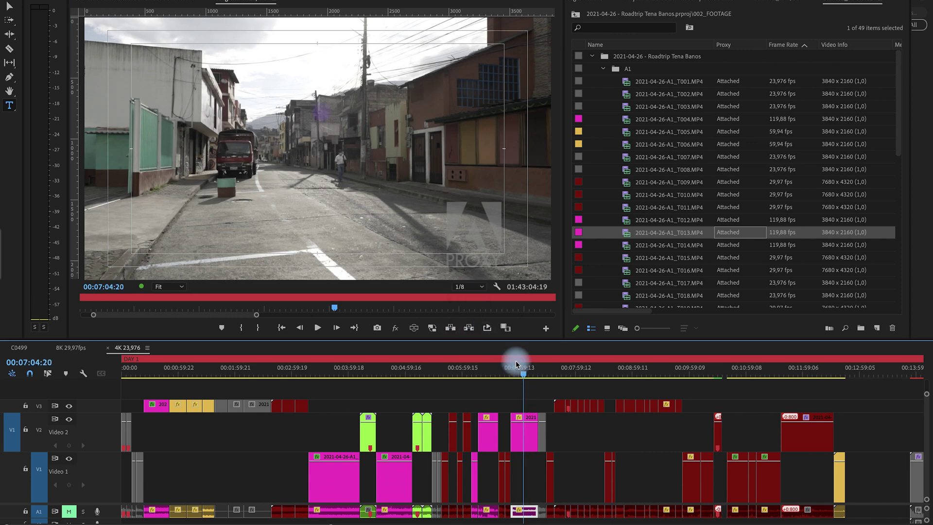
# Turn proxies off, select clips T012–T014, and bring up the A1 bin's context menu.
pyautogui.click(432, 329)
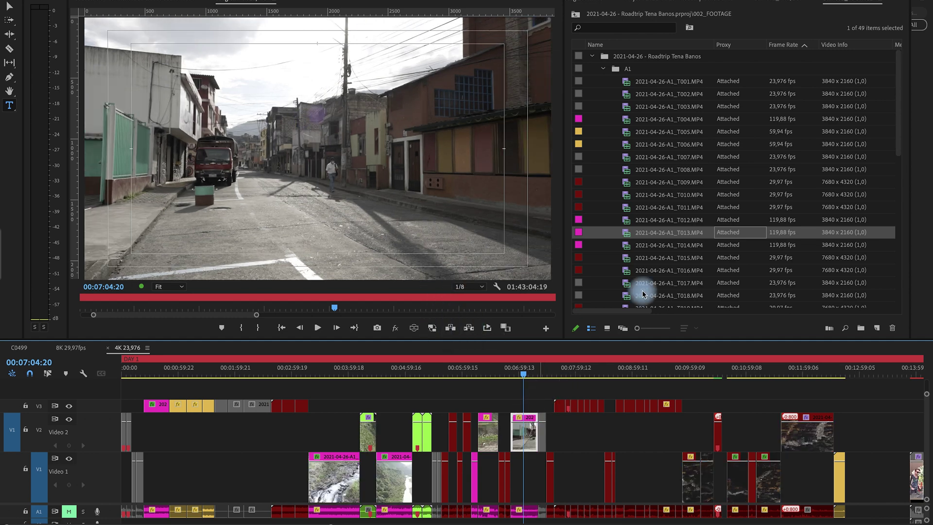
pyautogui.keyDown('ctrl'); pyautogui.click(651, 221); pyautogui.keyUp('ctrl')
pyautogui.keyDown('ctrl'); pyautogui.click(645, 243); pyautogui.keyUp('ctrl')
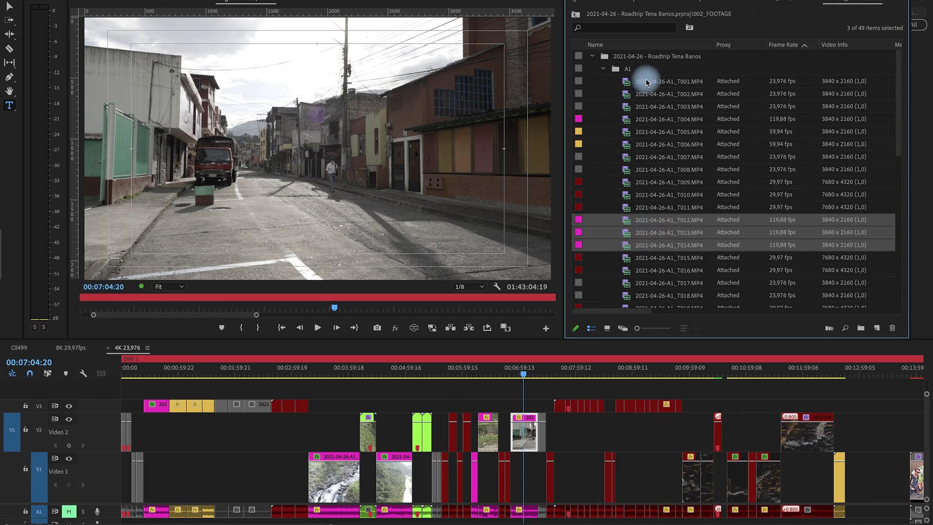
pyautogui.click(614, 73)
pyautogui.rightClick(624, 72)
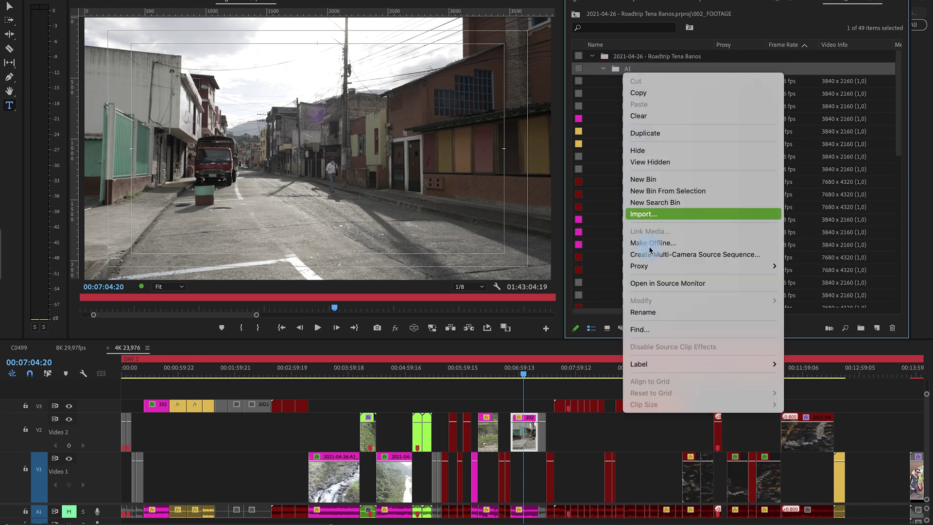
# Create A1 proxies using the QuickTime preset 04-MK PROXY-1280x720 Watermark INGEST.
pyautogui.moveTo(658, 265)
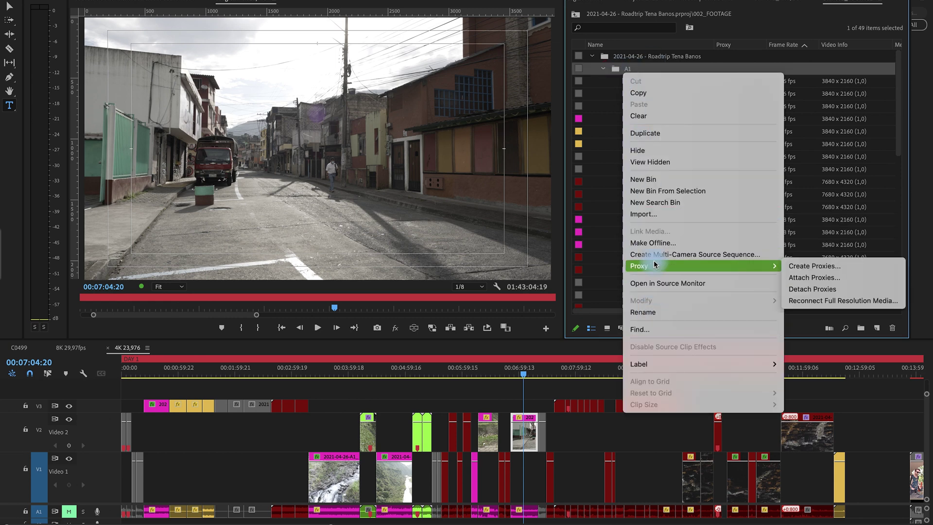
pyautogui.click(842, 267)
pyautogui.click(480, 232)
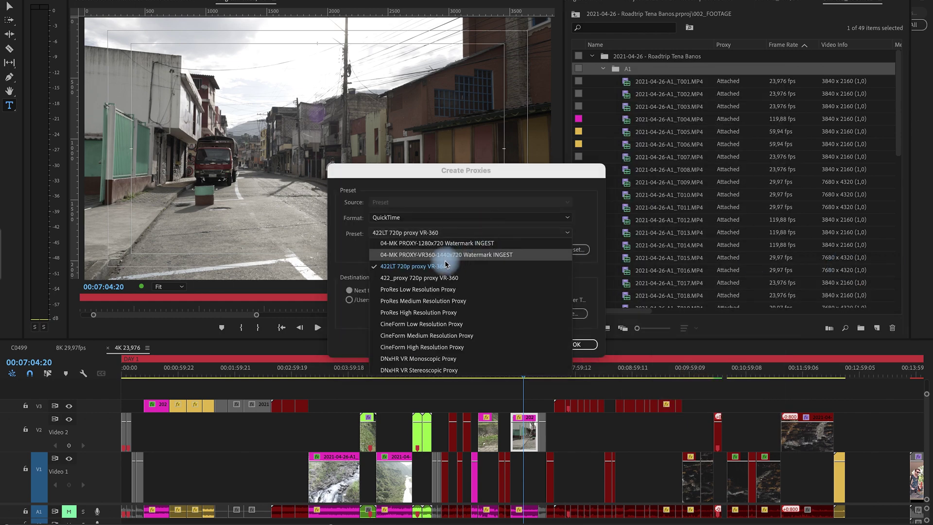
pyautogui.click(438, 243)
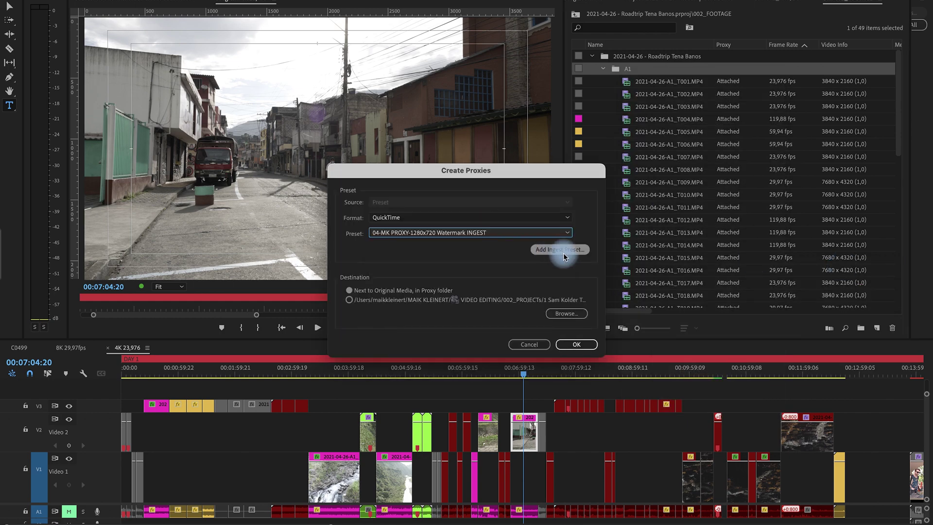
pyautogui.click(577, 345)
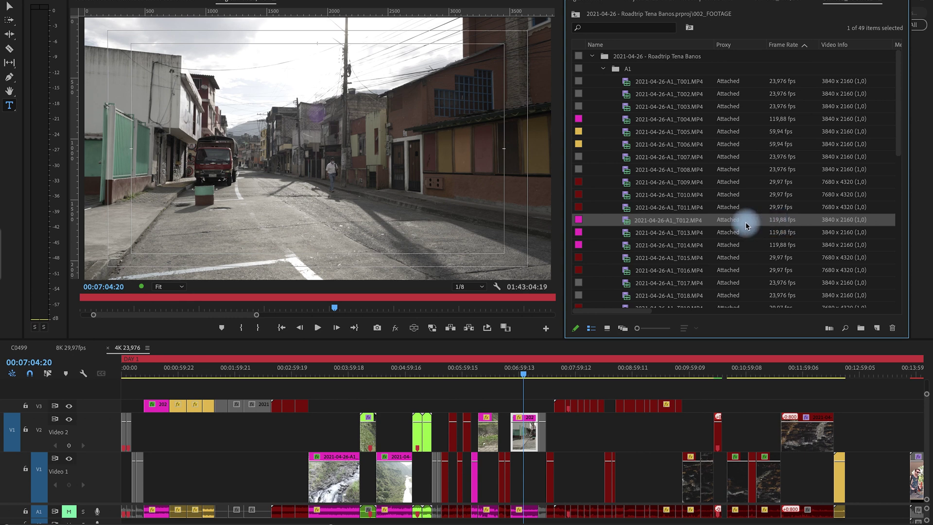
# Re-enable proxy playback in the Program monitor so the watermarked proxy shows.
pyautogui.moveTo(738, 225)
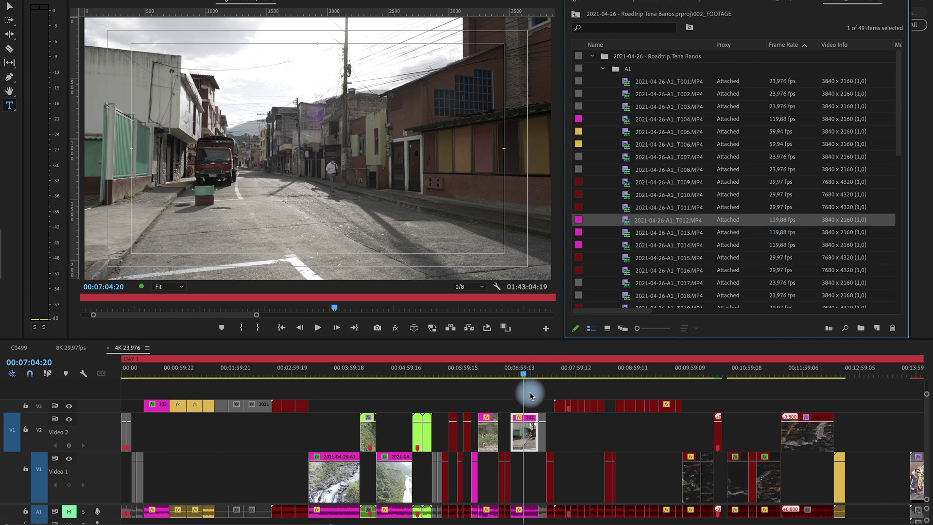
pyautogui.click(460, 358)
pyautogui.click(422, 327)
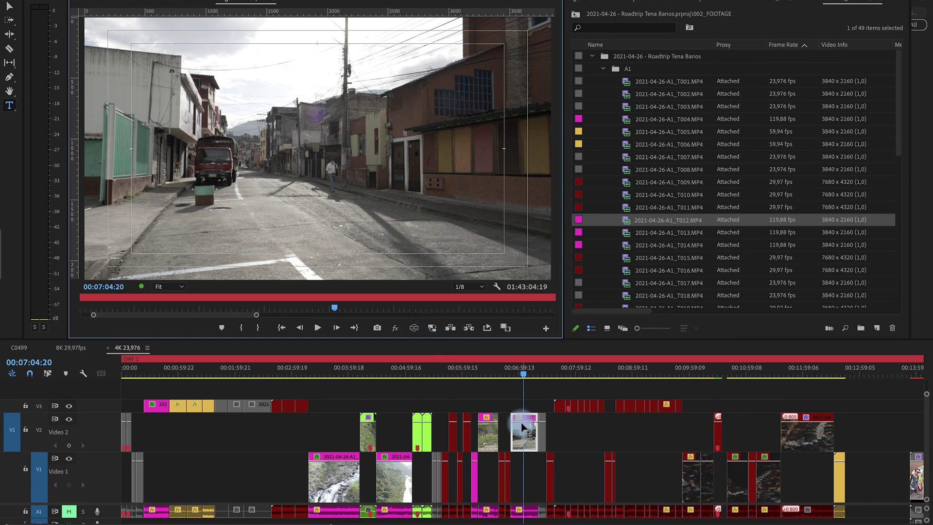
pyautogui.click(643, 224)
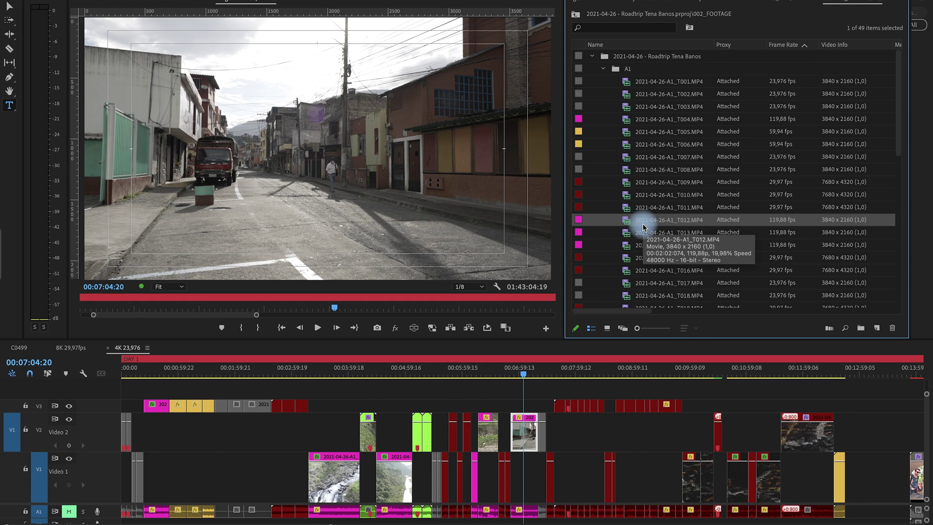
pyautogui.click(432, 328)
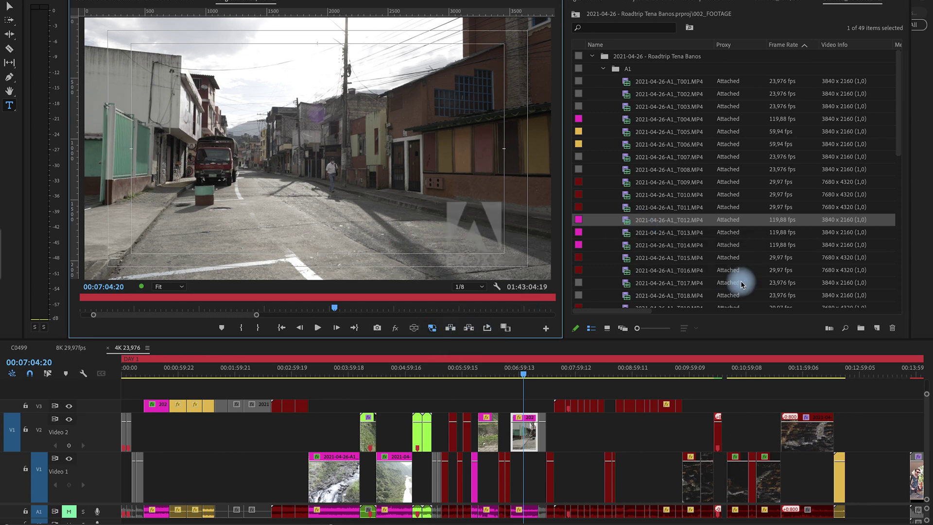
# Select clip T012 and open Speed/Duration (Ctrl+R) to check its 19,98% speed.
pyautogui.click(673, 220)
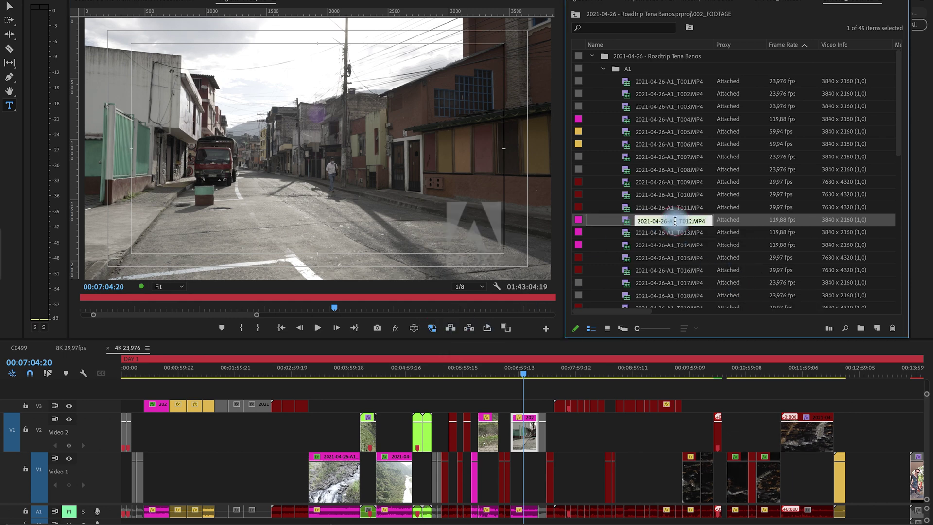
pyautogui.click(687, 217)
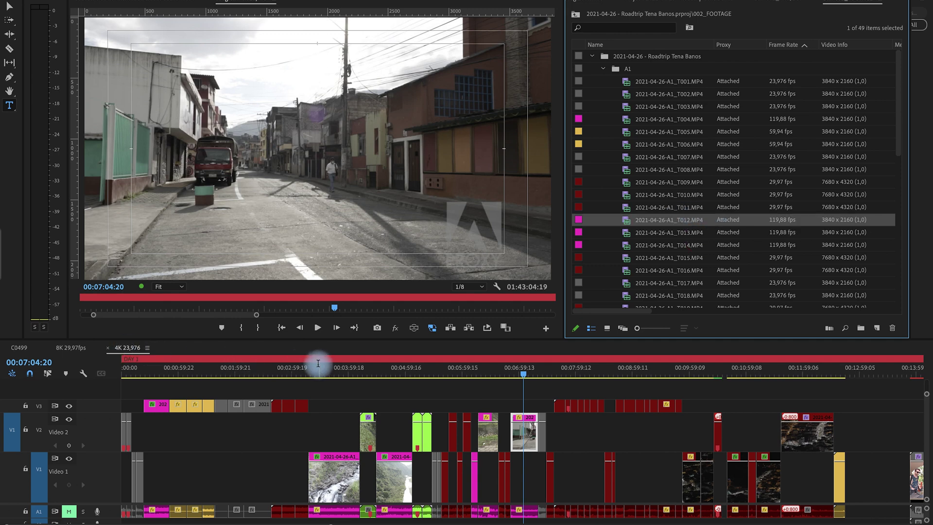
pyautogui.hotkey('ctrl', 'r')
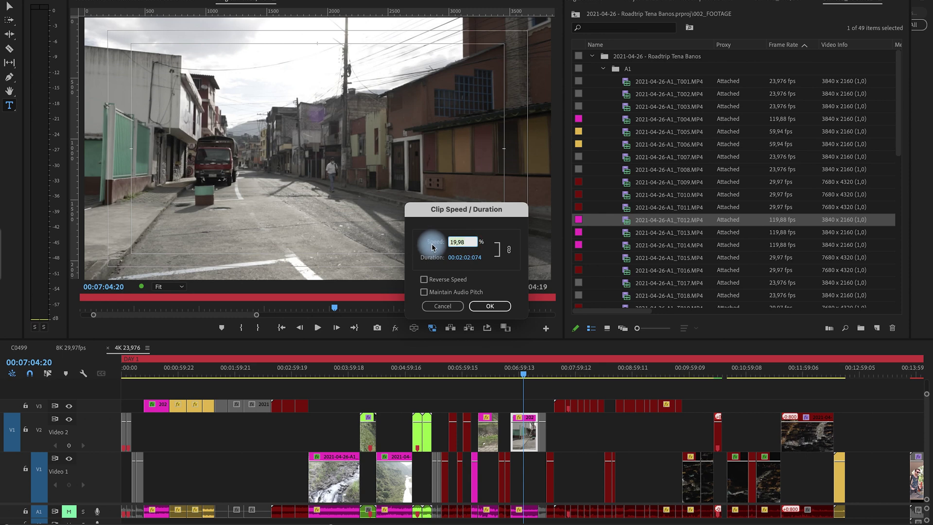
pyautogui.click(453, 246)
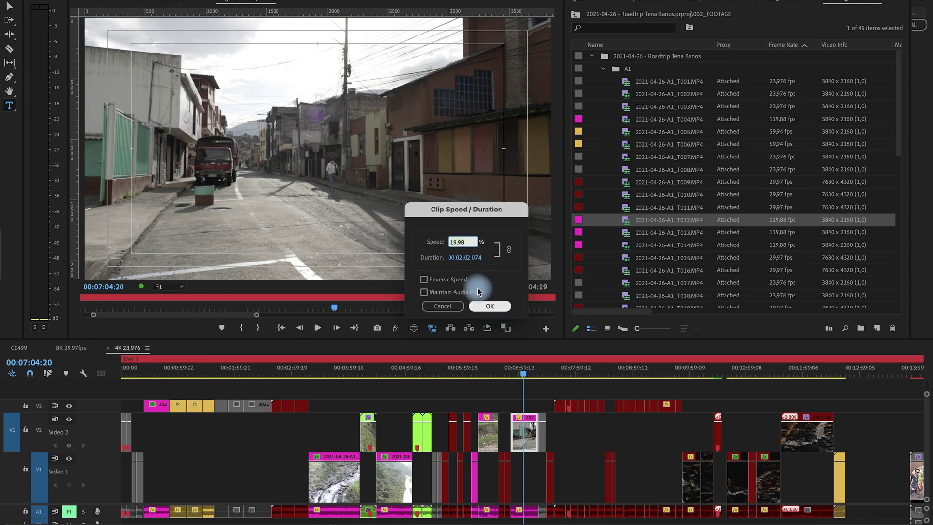
pyautogui.click(452, 306)
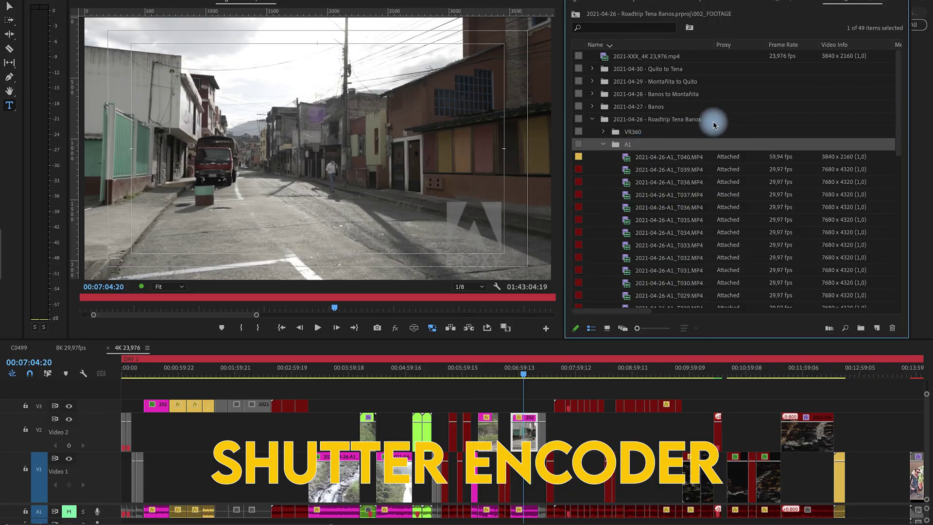
# Sort by Frame Rate, select the six 119,88 fps clips T023–T004, and switch desktops.
pyautogui.click(784, 44)
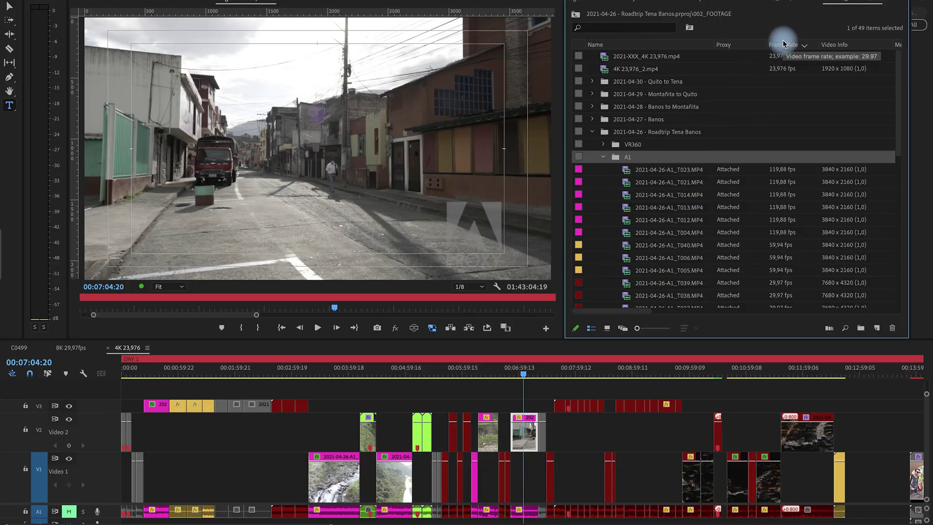
pyautogui.click(780, 170)
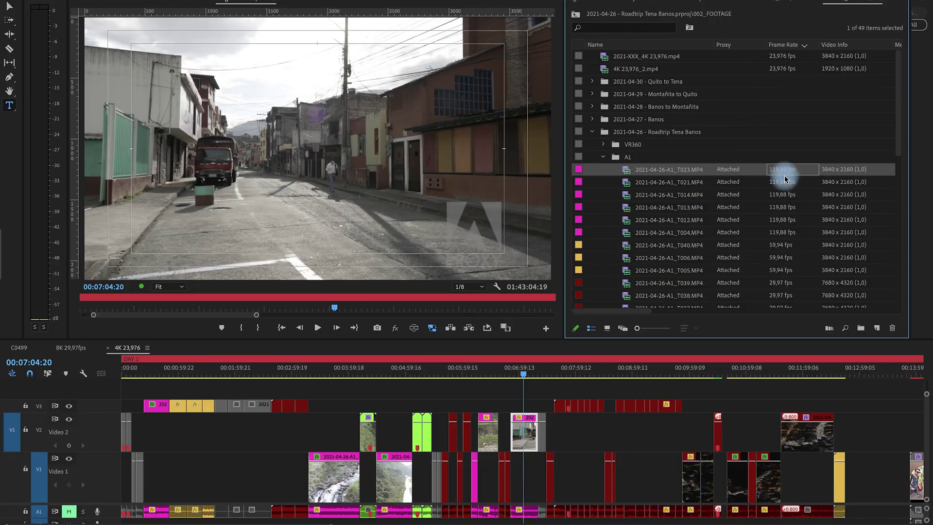
pyautogui.keyDown('shift'); pyautogui.click(789, 229); pyautogui.keyUp('shift')
pyautogui.hotkey('ctrl', 'Right')
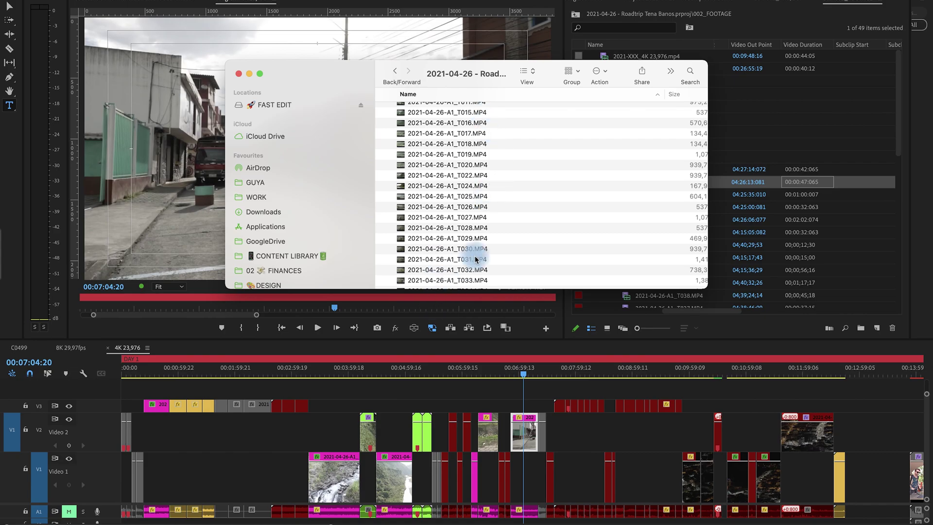
# Re-sort the project clips by frame rate and select the six clips T023 through T004.
pyautogui.hotkey('ctrl', 'Right')
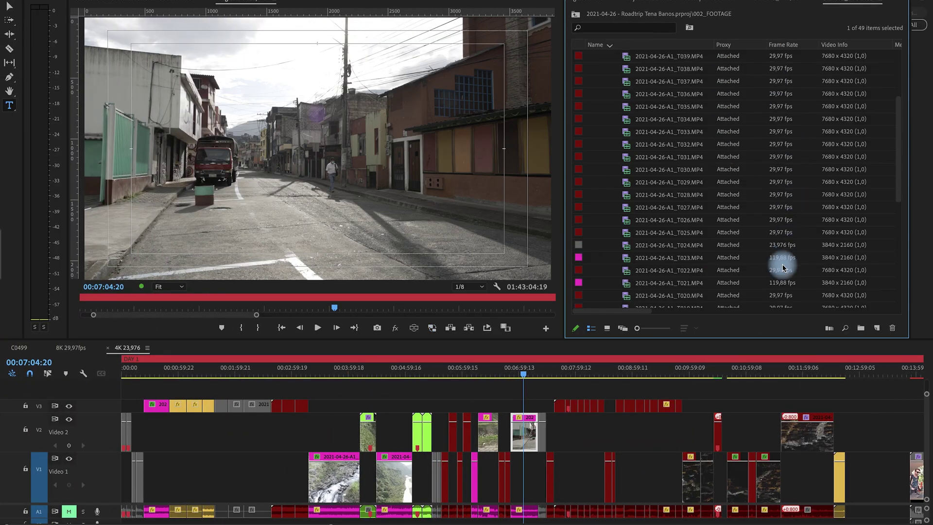
pyautogui.scroll(-3, 781, 150)
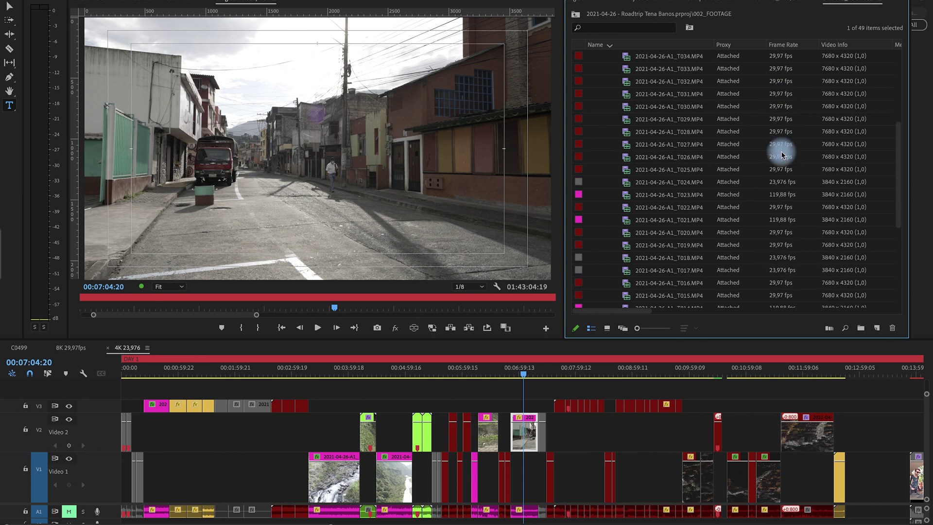
pyautogui.click(781, 144)
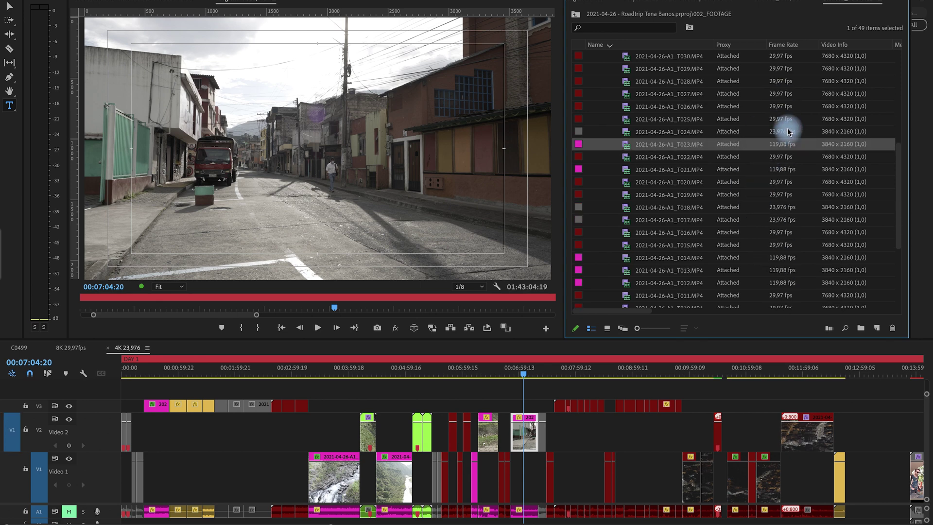
pyautogui.click(783, 44)
pyautogui.hscroll(1, 713, 103)
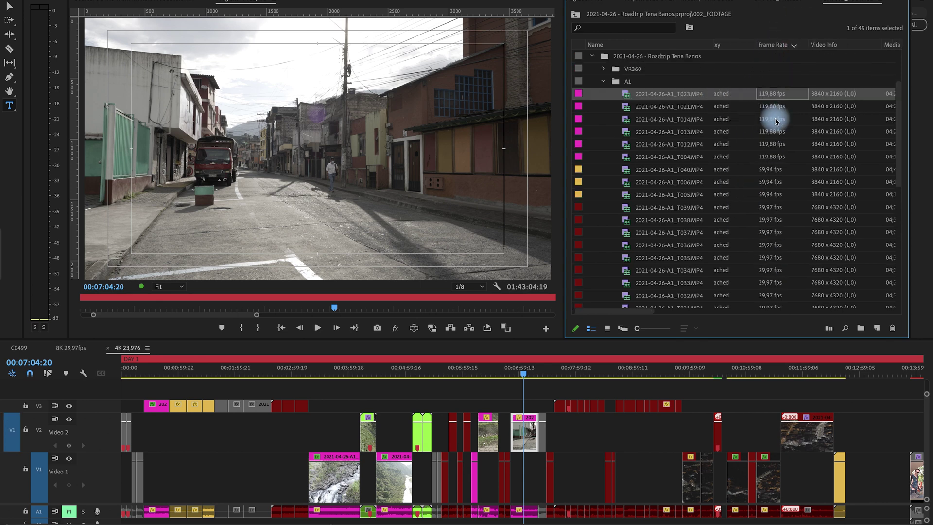
pyautogui.keyDown('shift'); pyautogui.click(764, 153); pyautogui.keyUp('shift')
pyautogui.rightClick(706, 146)
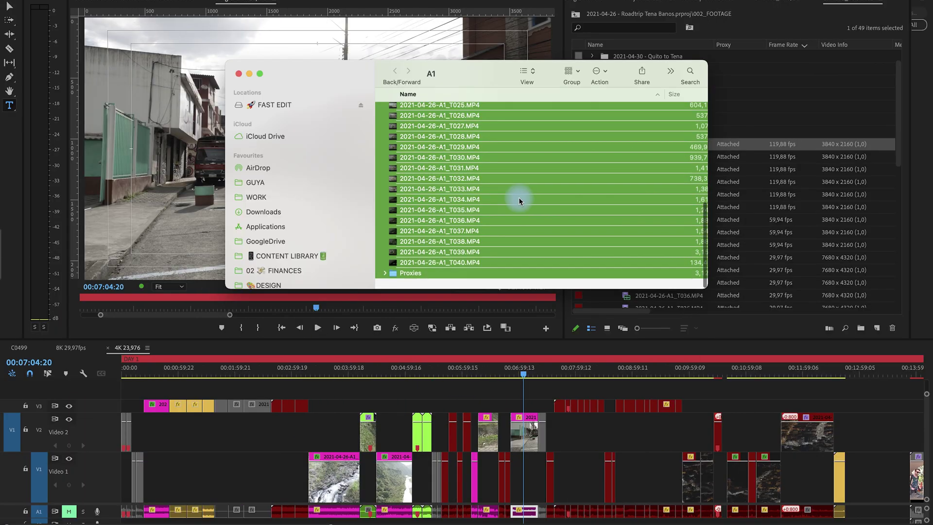
# Select all clip files in the A1 Finder folder and choose Open With > Catalyst Browse.
pyautogui.moveTo(516, 198); pyautogui.dragTo(500, 235)
pyautogui.scroll(10, 501, 235)
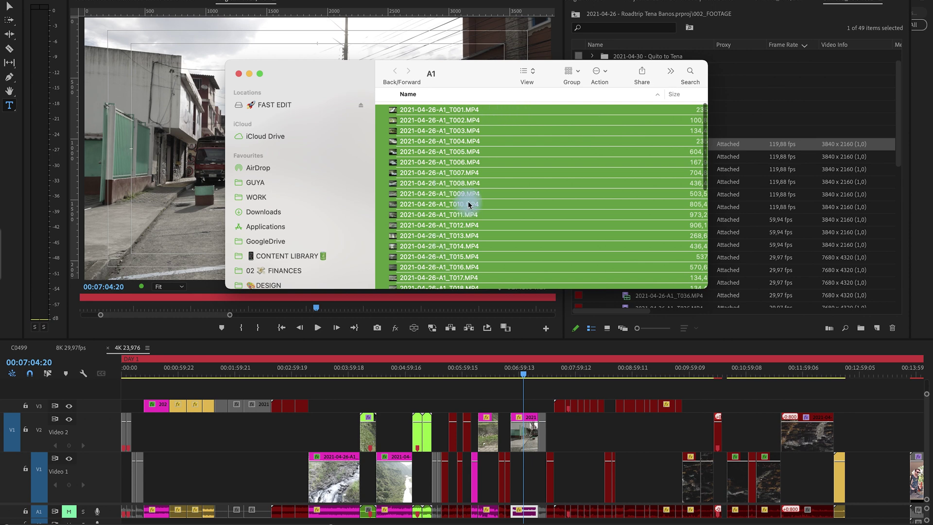
pyautogui.rightClick(451, 135)
pyautogui.click(464, 144)
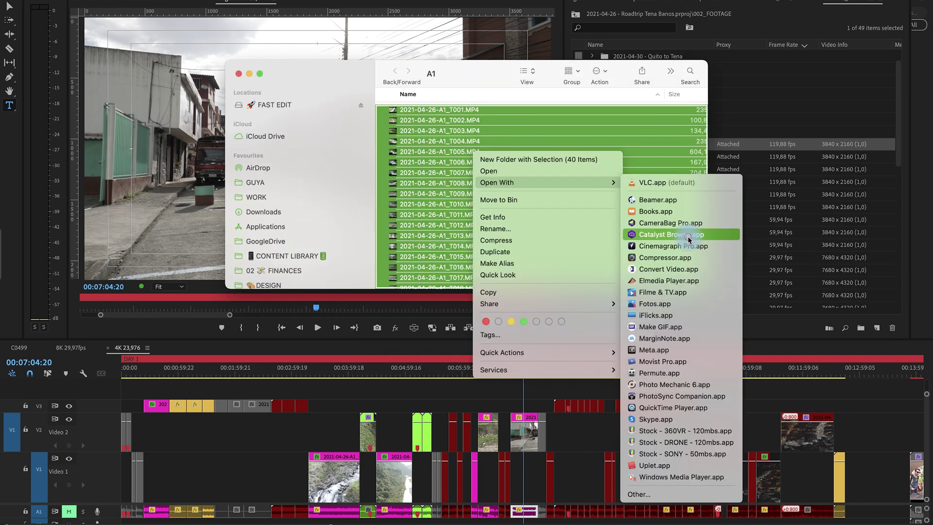
# Open the clips in Catalyst Browse, sort by Frame Rate, and select the six 119.88p clips T023–T004.
pyautogui.click(688, 237)
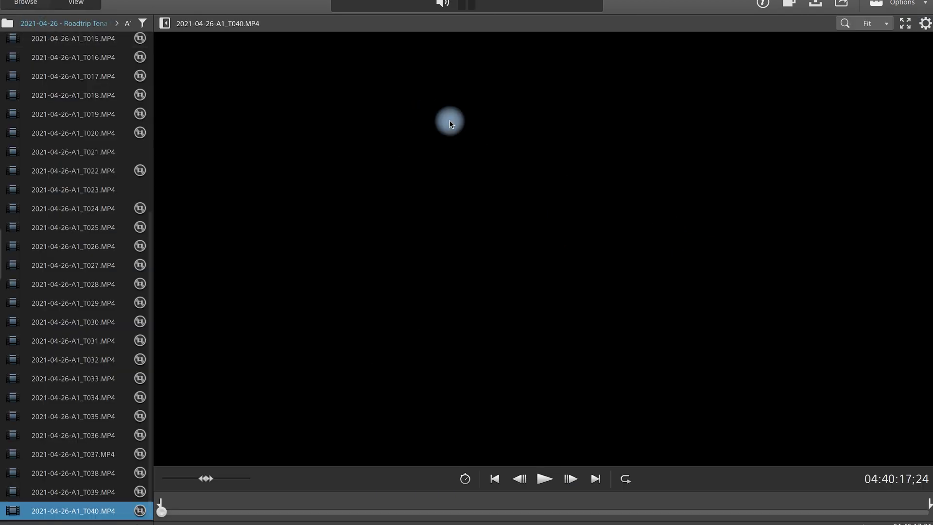
pyautogui.press('Escape')
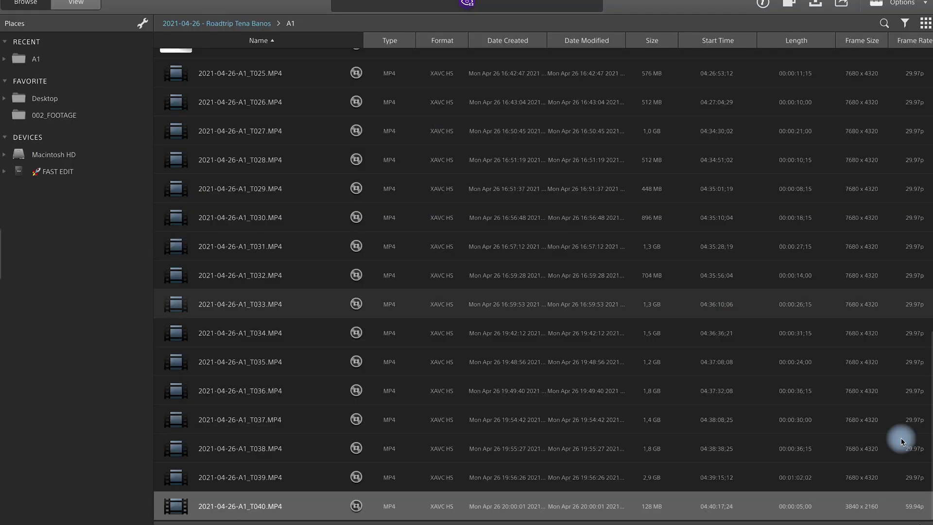
pyautogui.click(907, 40)
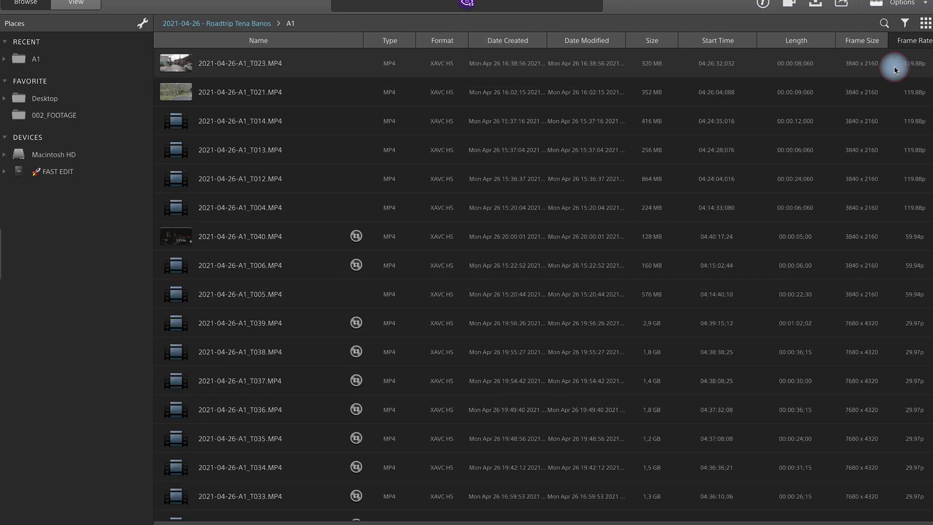
pyautogui.press('Down')
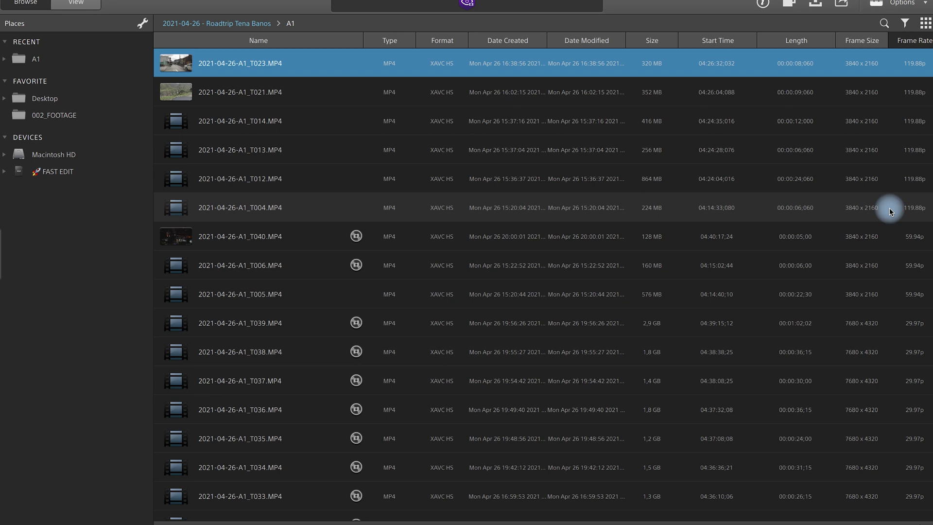
pyautogui.keyDown('shift'); pyautogui.click(891, 212); pyautogui.keyUp('shift')
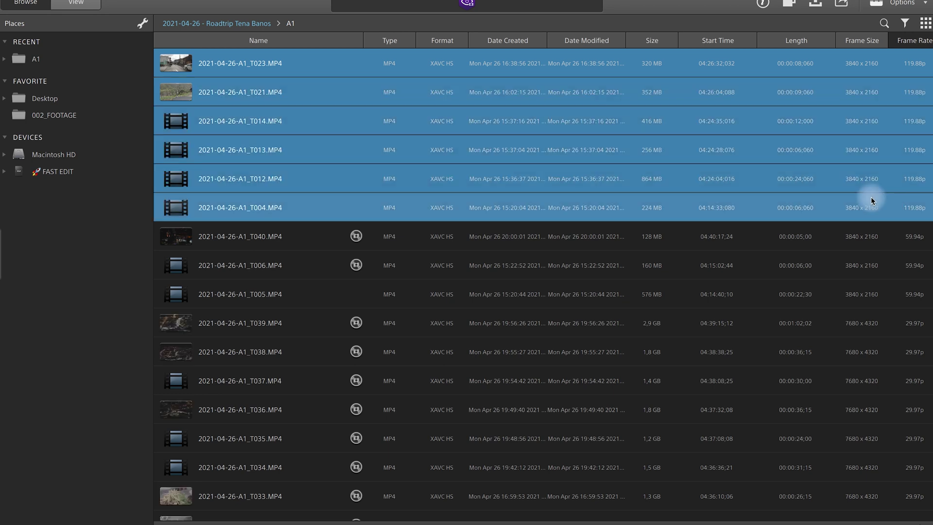
pyautogui.rightClick(560, 100)
# Move the six selected 119.88 fps files into a new folder named 120fps.
pyautogui.click(577, 121)
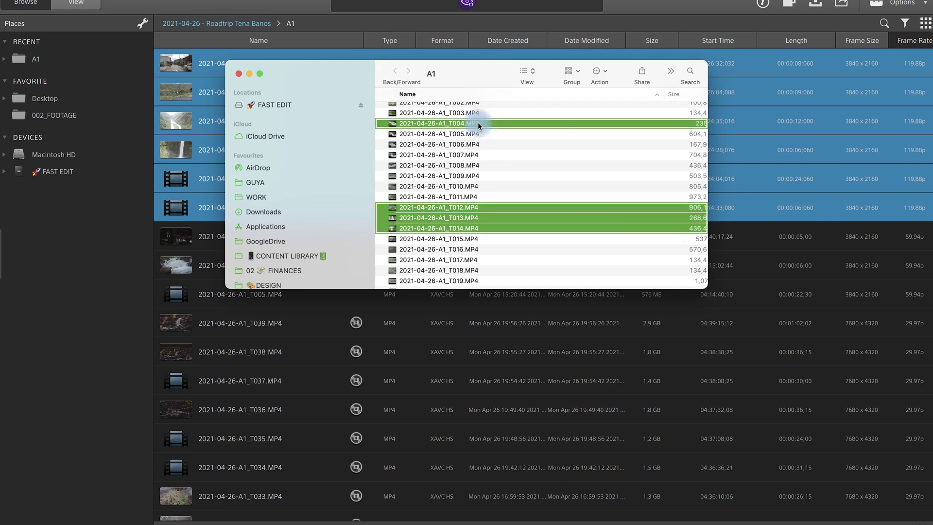
pyautogui.rightClick(490, 124)
pyautogui.click(492, 129)
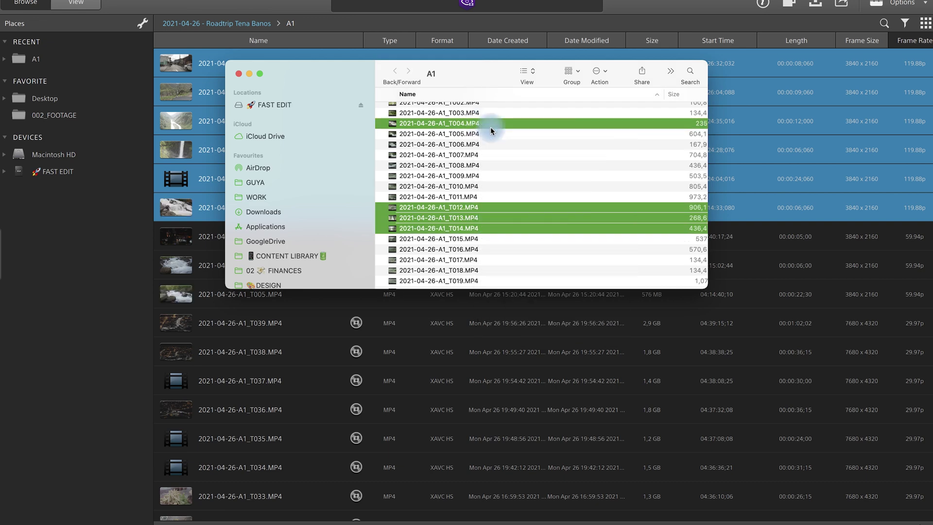
pyautogui.write('120fps')
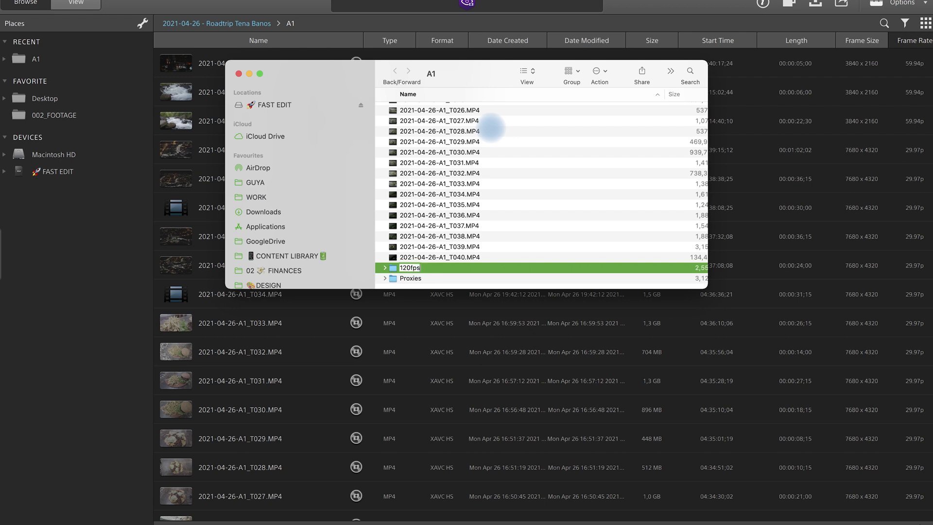
pyautogui.press('Return')
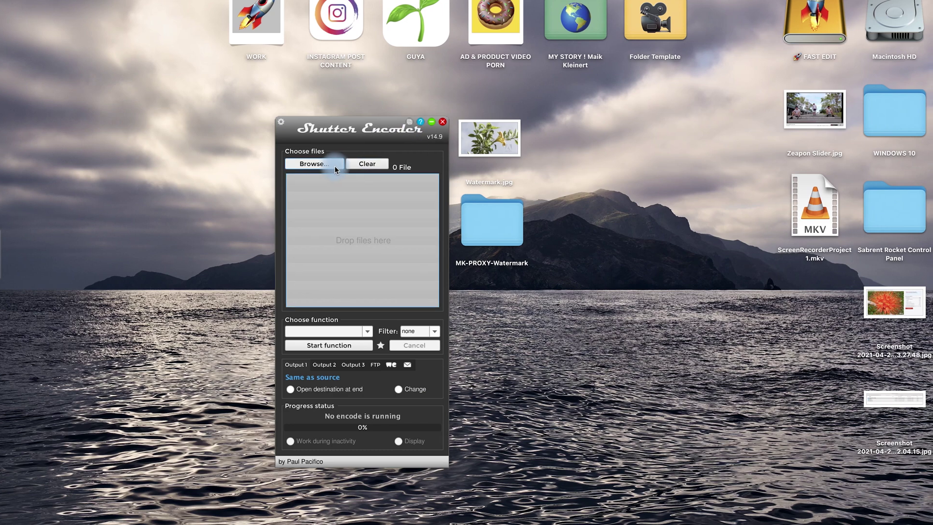
# Expand the 120fps folder in Finder and drag it onto Shutter Encoder's file list.
pyautogui.click(328, 167)
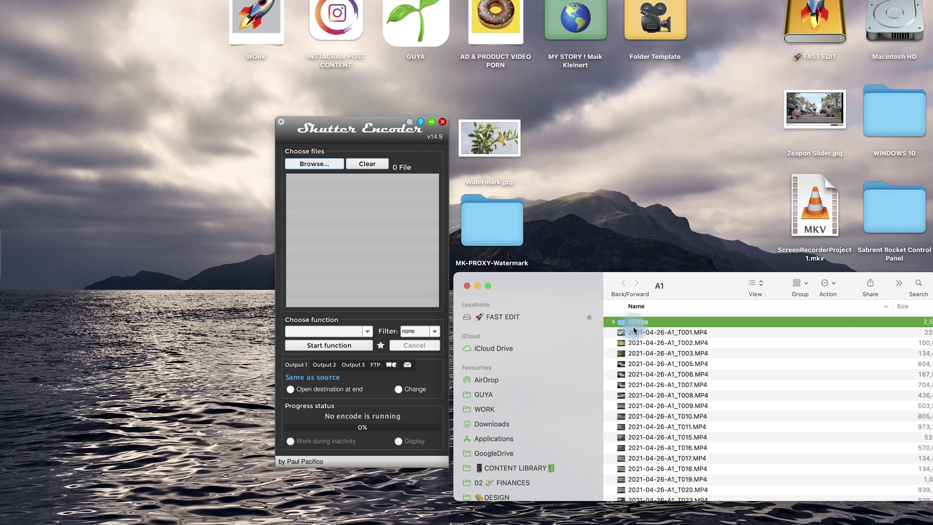
pyautogui.click(614, 322)
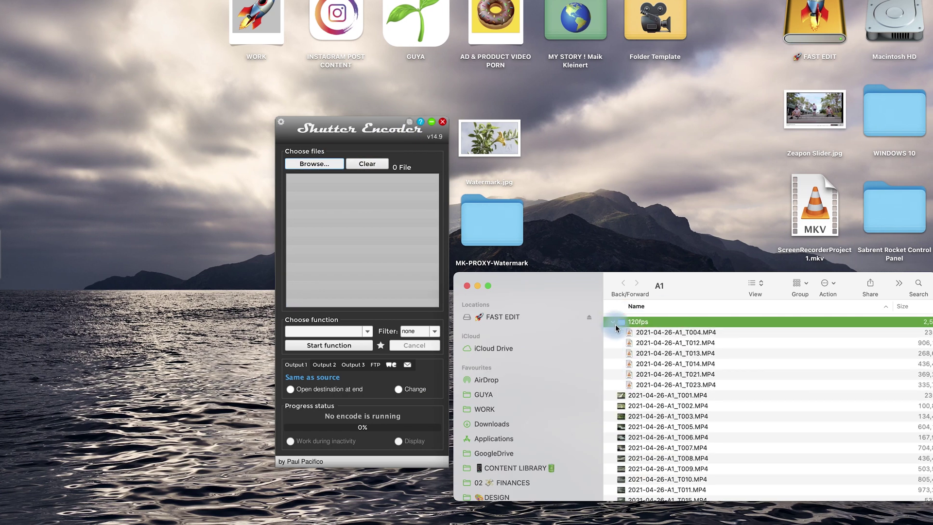
pyautogui.click(614, 323)
pyautogui.click(613, 323)
pyautogui.click(614, 323)
pyautogui.moveTo(632, 321); pyautogui.dragTo(380, 243)
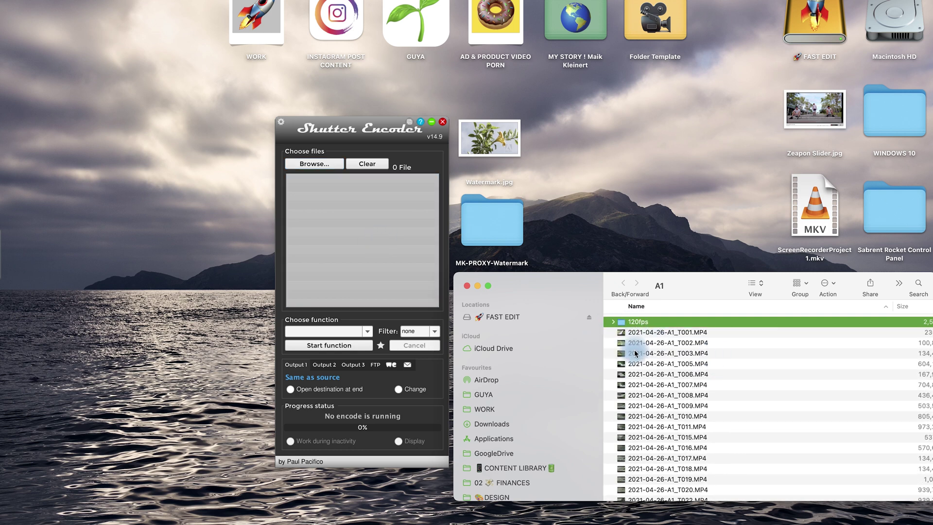
# Add all six 120fps clips via Browse and apply the MK-PROXY-Watermark function.
pyautogui.click(317, 165)
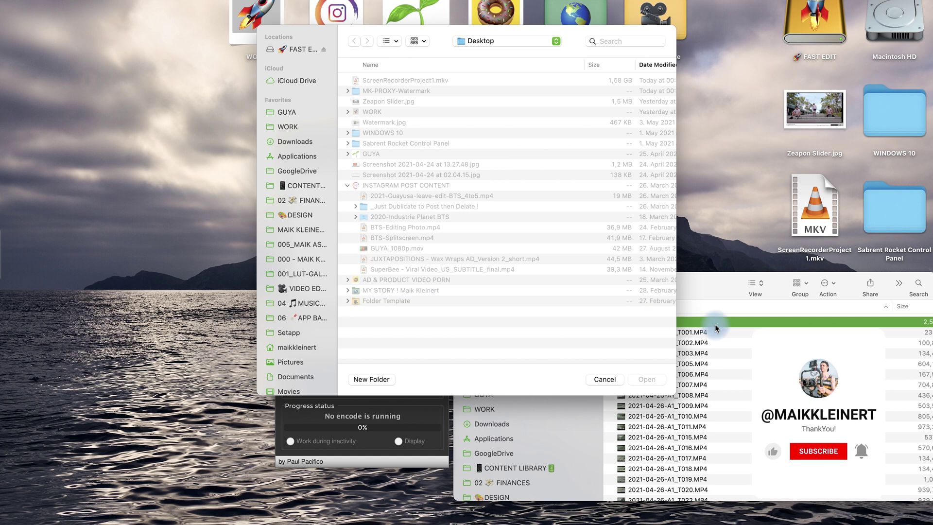
pyautogui.press('super+a')
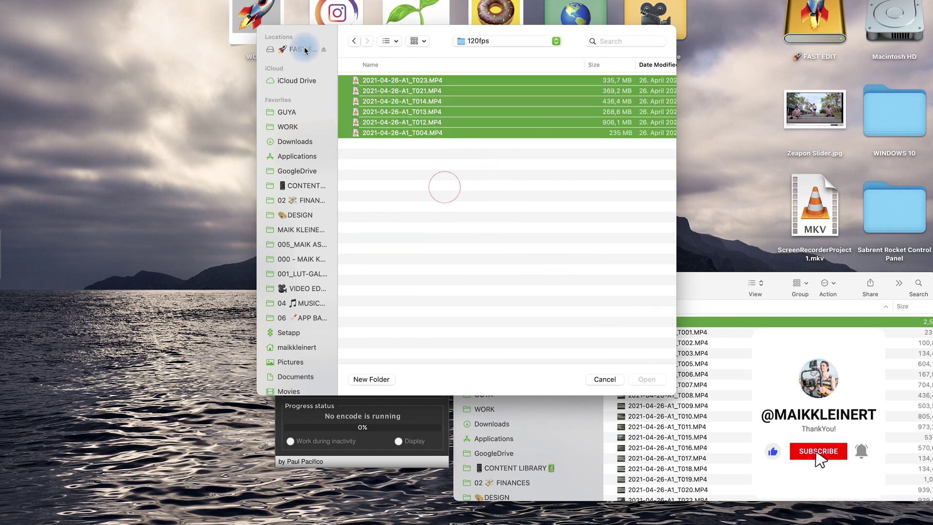
pyautogui.click(651, 380)
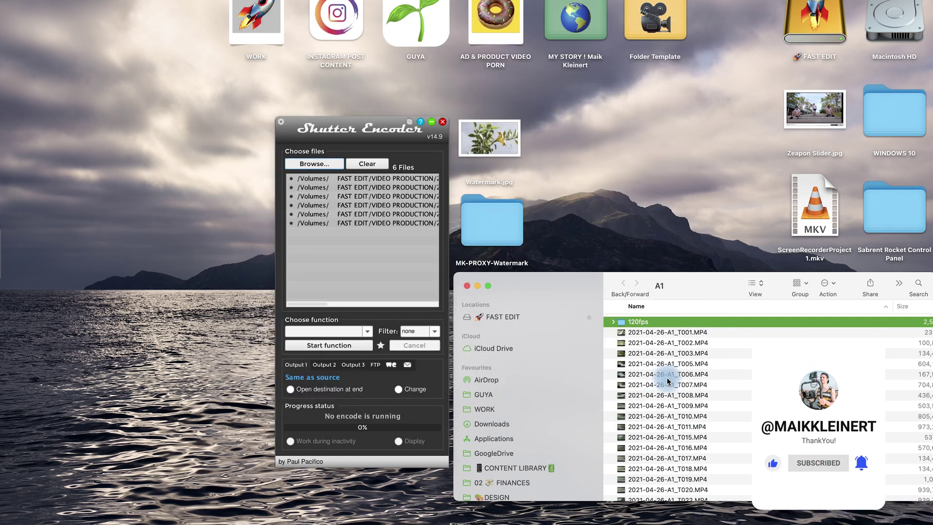
pyautogui.click(358, 372)
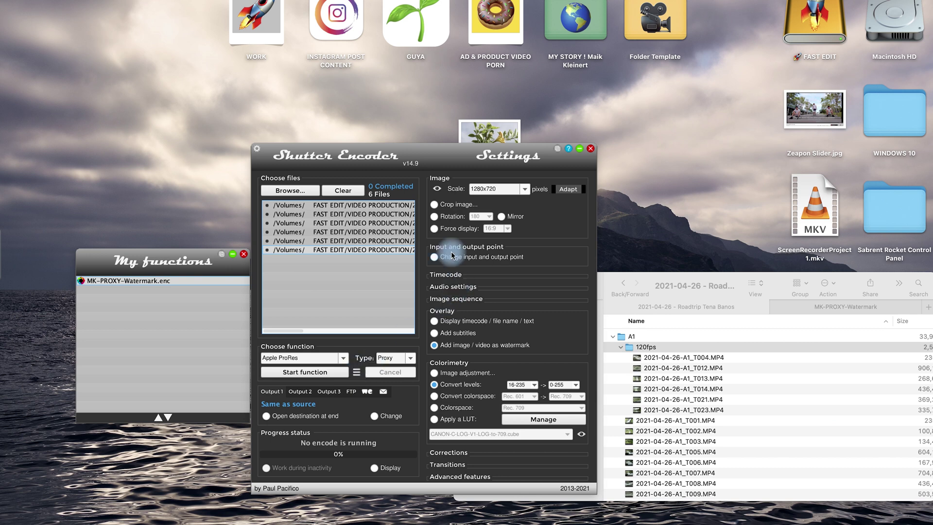
# In Shutter Encoder settings, enable 'Replace suffix by' and set it to Proxy.
pyautogui.scroll(-1, 444, 246)
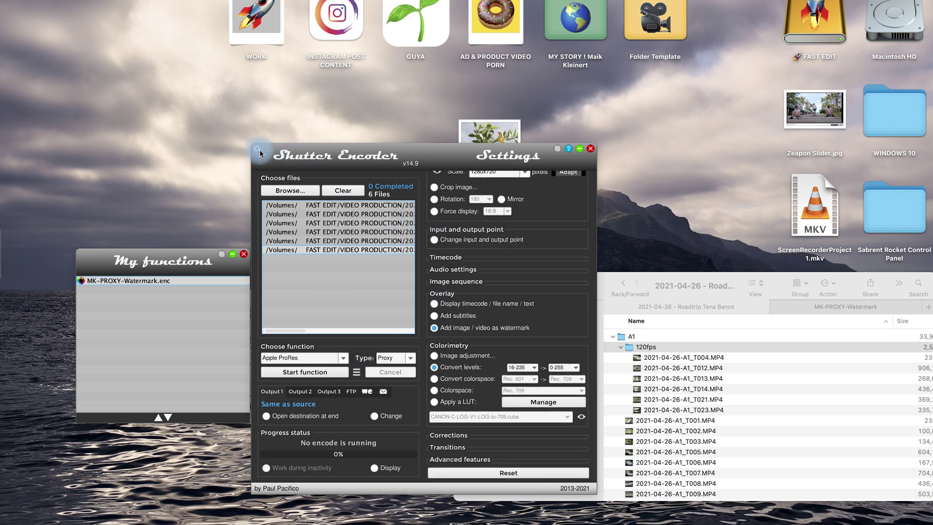
pyautogui.click(257, 152)
pyautogui.moveTo(178, 146); pyautogui.dragTo(478, 148)
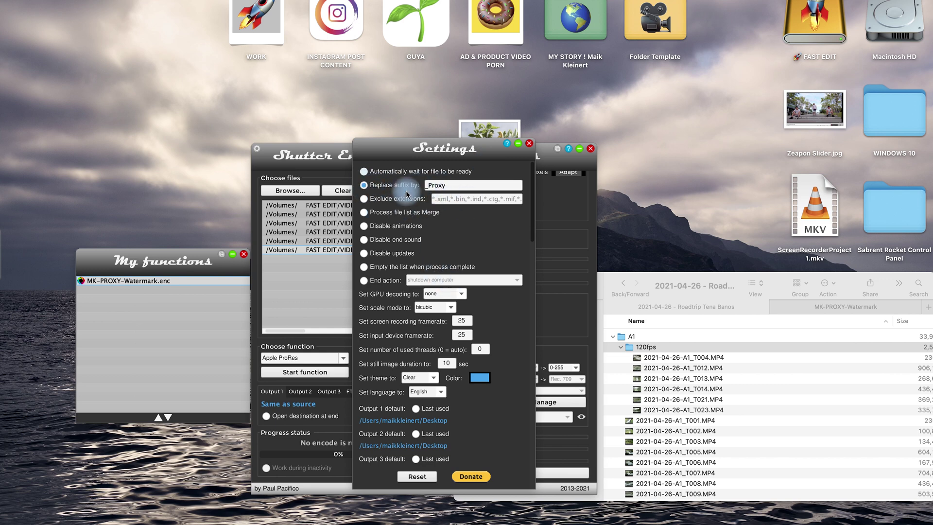
pyautogui.click(375, 189)
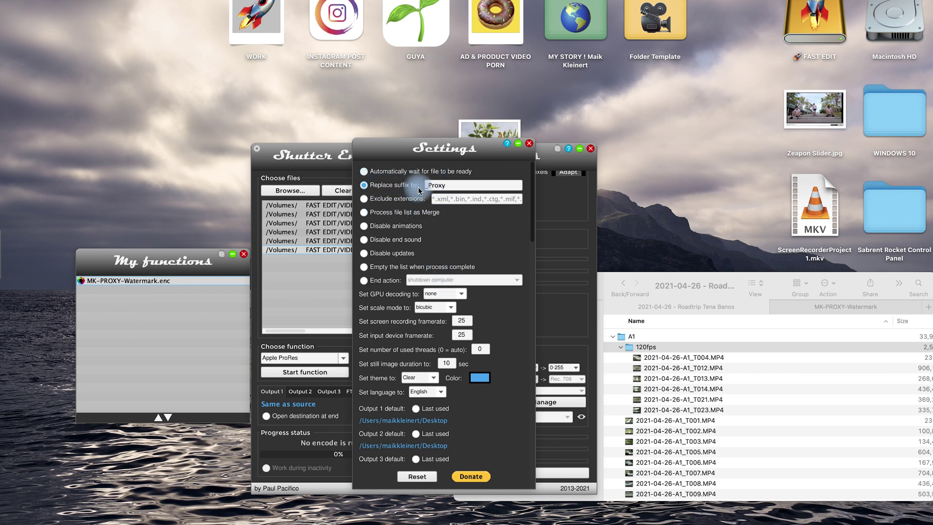
pyautogui.moveTo(445, 189); pyautogui.dragTo(408, 187)
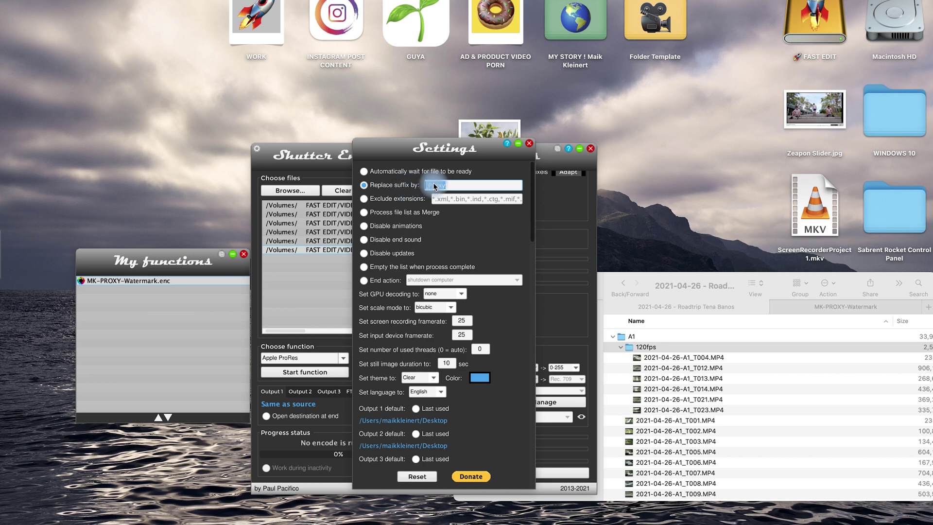
# Check the Proxies folder in Finder for the _Proxy.mov files, then return to Premiere's space.
pyautogui.click(627, 348)
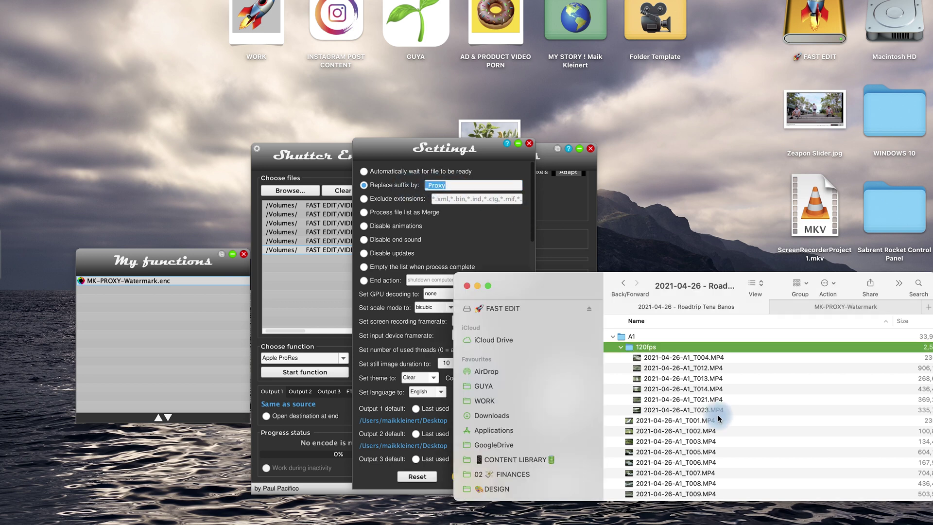
pyautogui.scroll(-5, 623, 349)
pyautogui.scroll(-8, 668, 375)
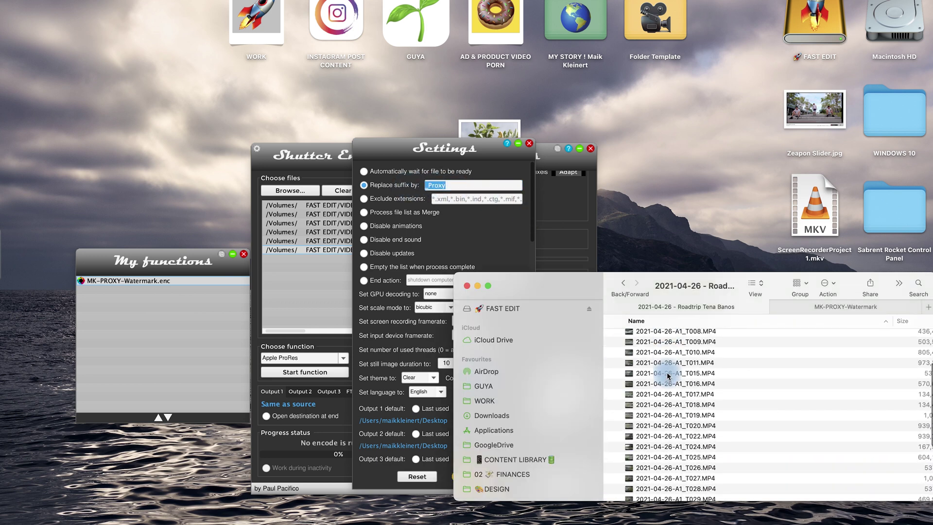
pyautogui.click(621, 480)
pyautogui.scroll(-10, 690, 444)
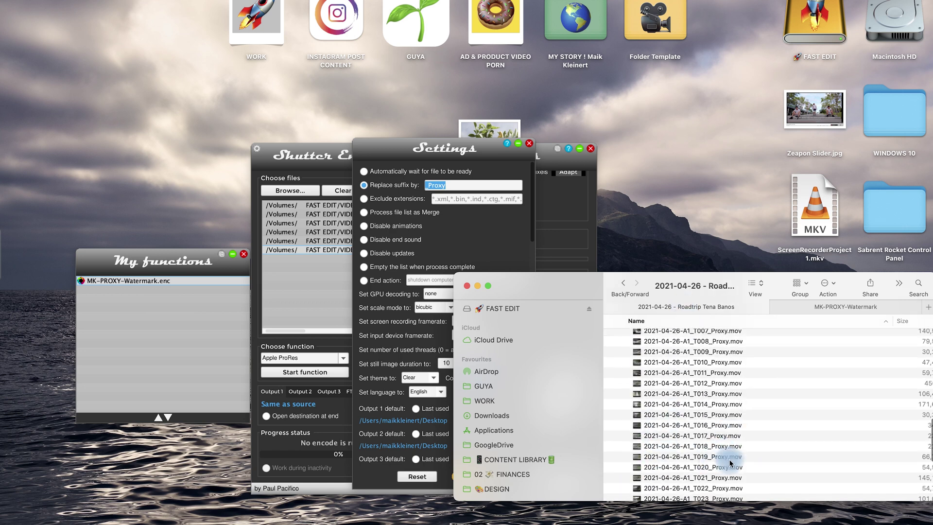
pyautogui.click(411, 385)
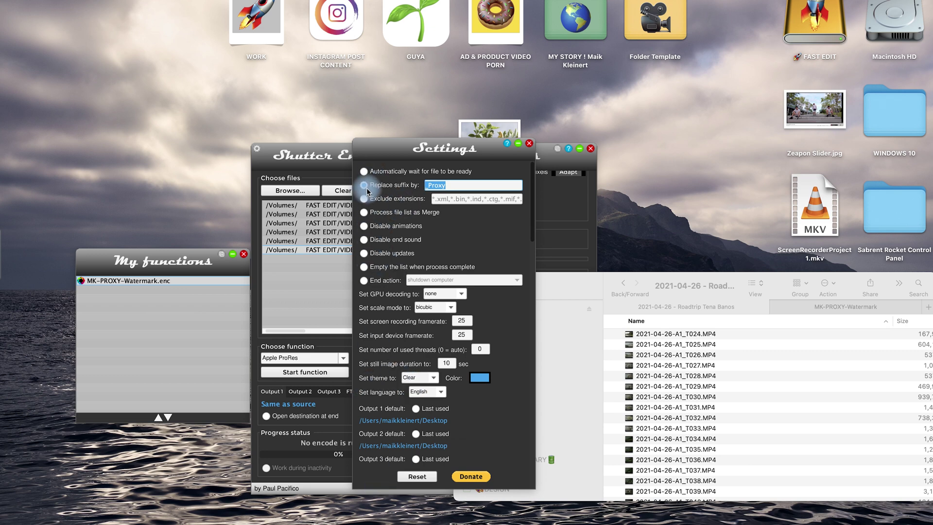
pyautogui.click(683, 392)
pyautogui.scroll(-5, 683, 392)
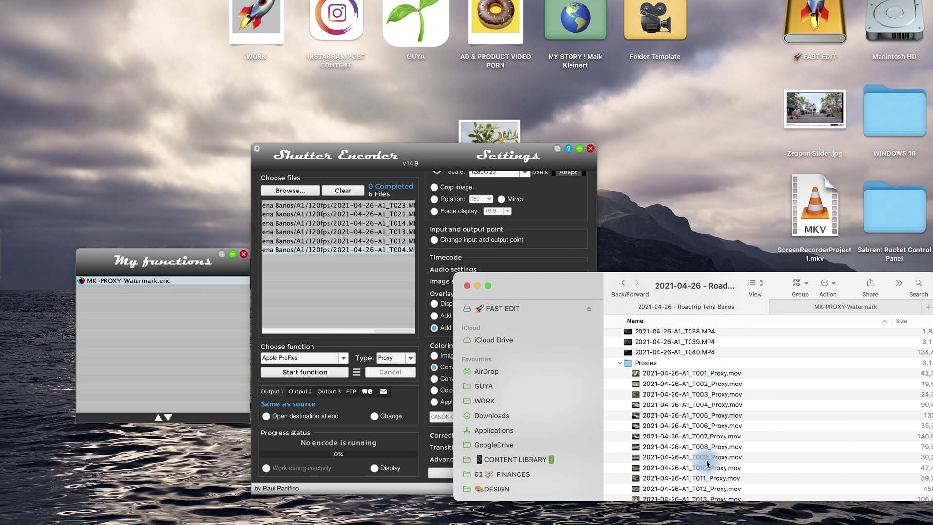
pyautogui.hotkey('ctrl', 'Left')
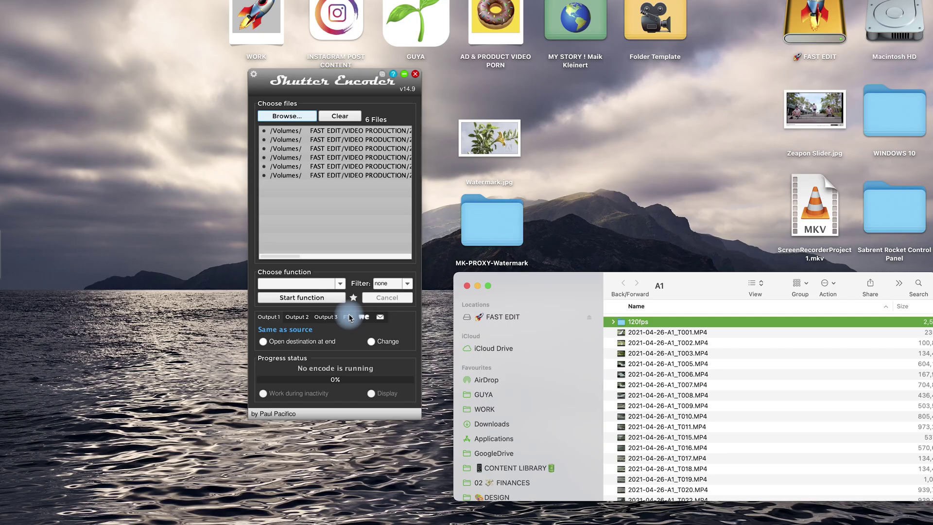
# Open the MK-PROXY-Watermark desktop folder and Quick Look the MK-PROXY-Watermark.enc file.
pyautogui.click(481, 228)
pyautogui.doubleClick(483, 230)
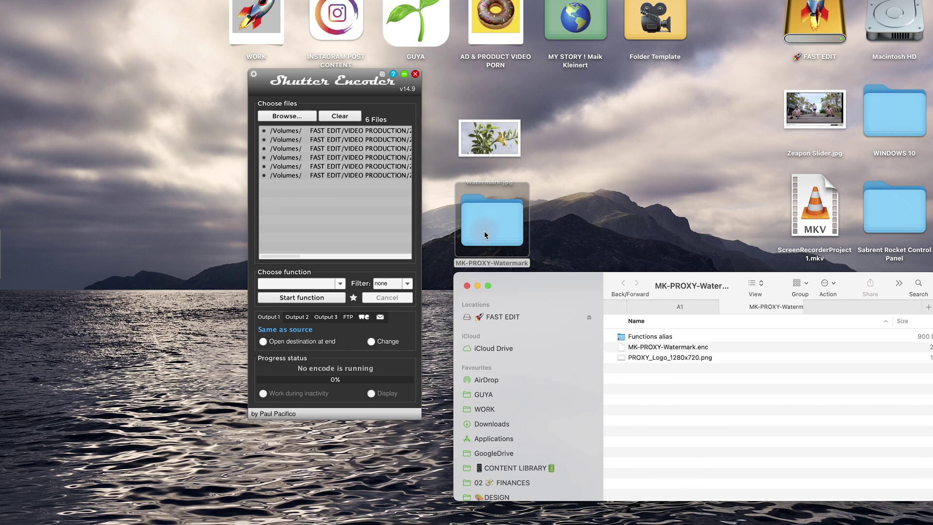
pyautogui.click(657, 348)
pyautogui.press('space')
# Quick Look PROXY_Logo_1280x720.png, then scrub the timeline to show the watermarked proxy.
pyautogui.press('space')
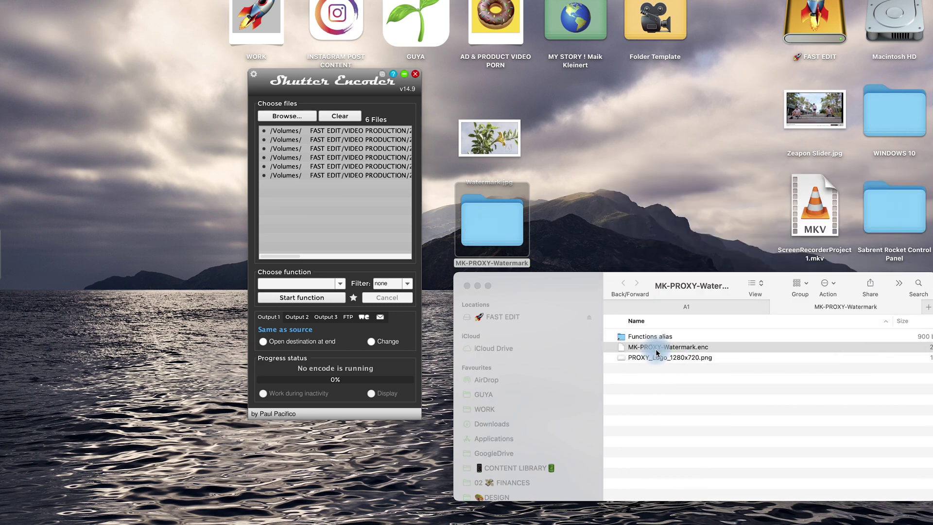
pyautogui.press('Down')
pyautogui.press('space')
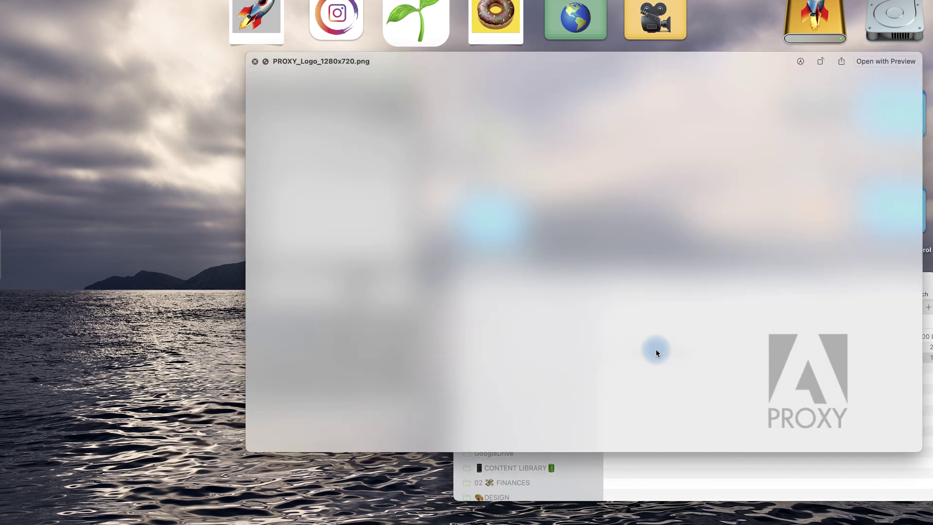
pyautogui.press('space')
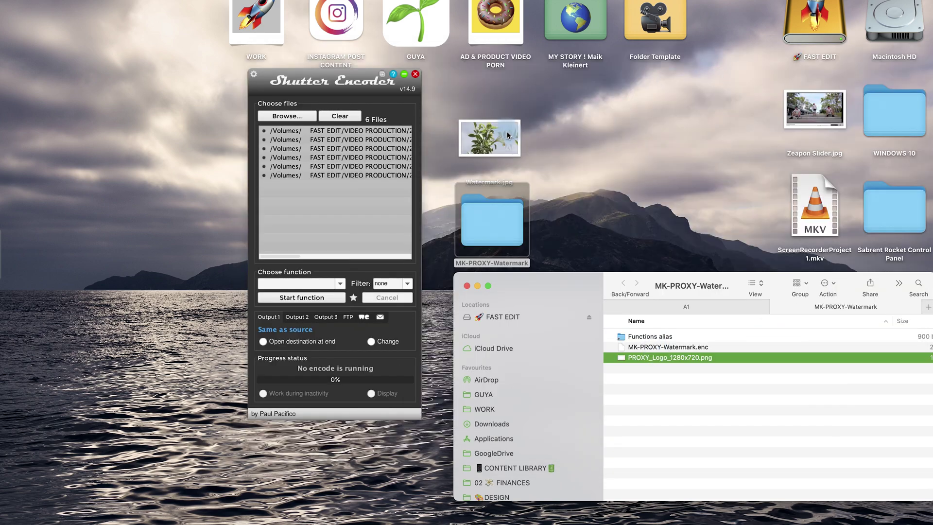
pyautogui.click(504, 132)
pyautogui.press('space')
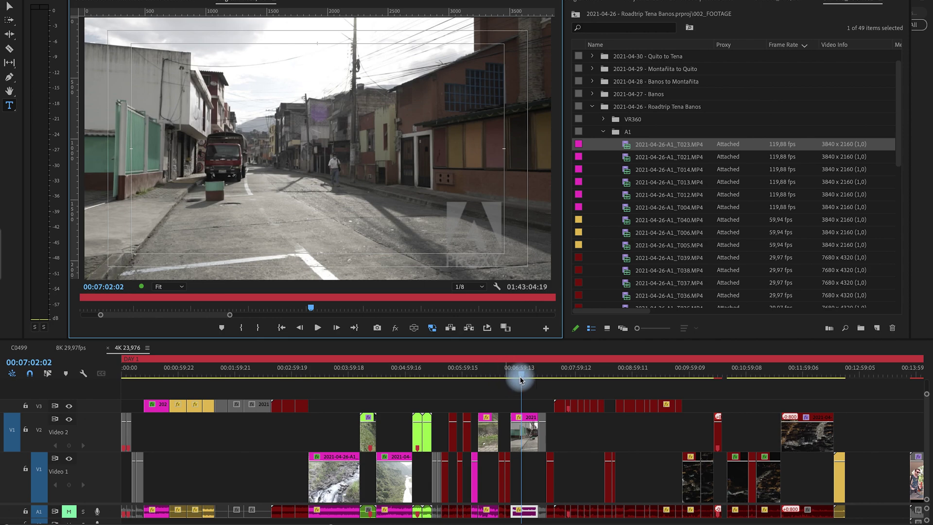
pyautogui.moveTo(520, 379); pyautogui.dragTo(578, 375)
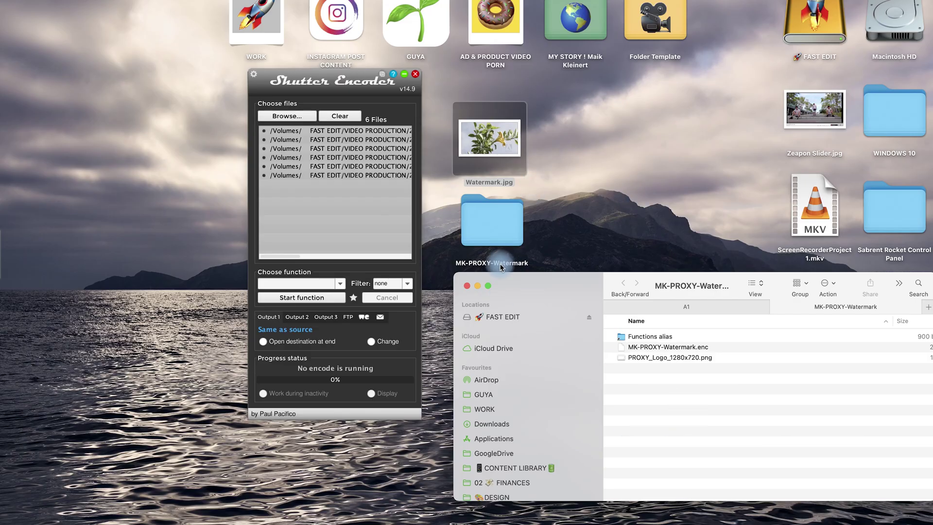
pyautogui.click(661, 347)
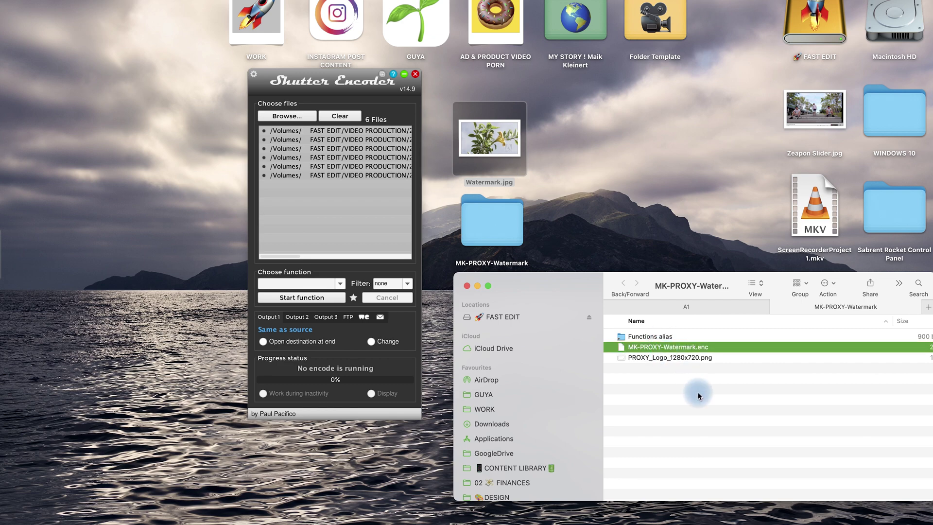
pyautogui.click(685, 359)
pyautogui.press('space')
pyautogui.press('Up')
pyautogui.press('space')
pyautogui.click(646, 346)
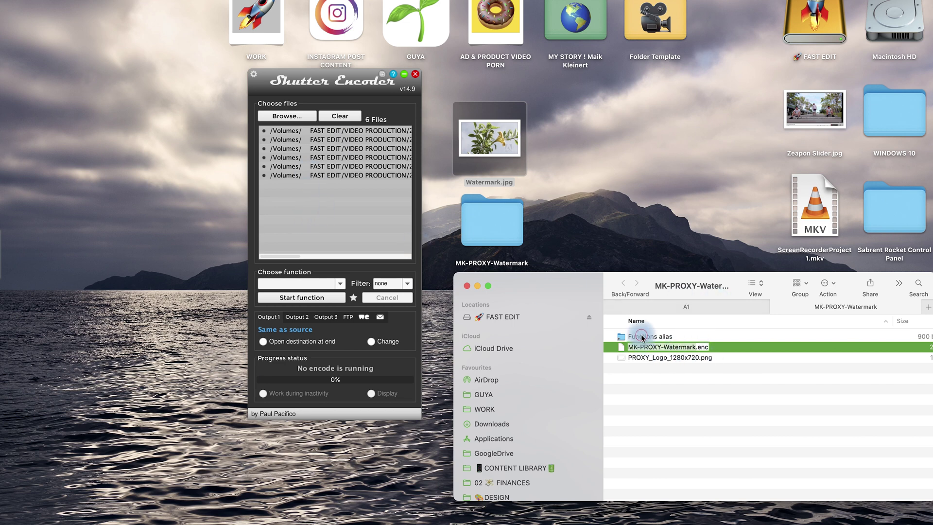
pyautogui.click(641, 336)
pyautogui.doubleClick(627, 336)
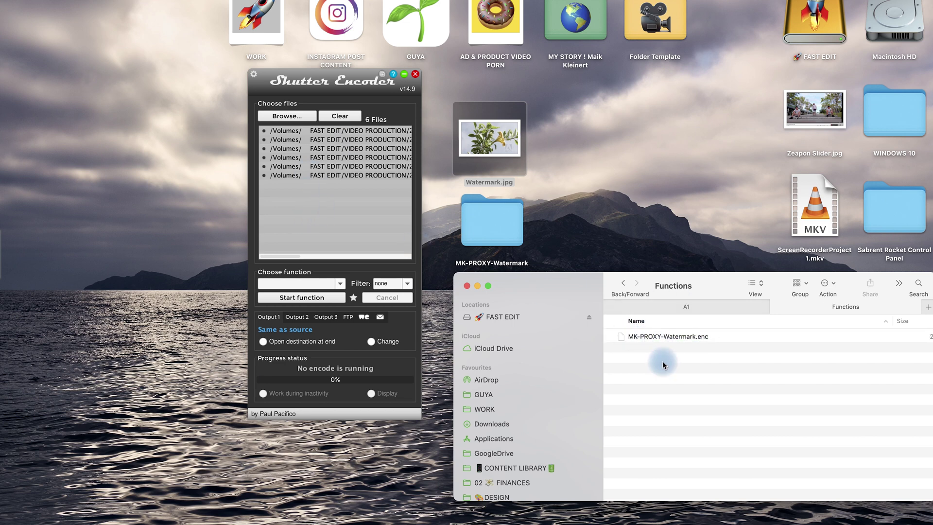
pyautogui.press('super+Up')
pyautogui.press('super+Up')
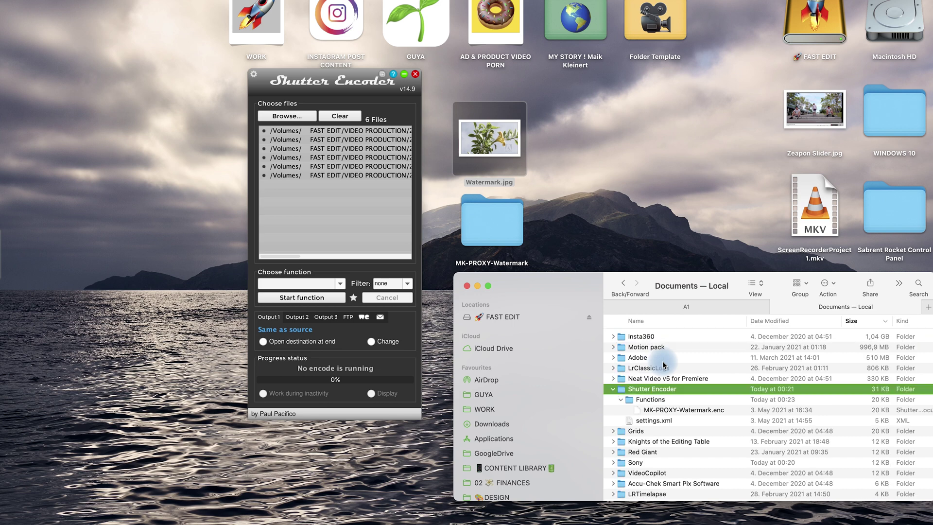
pyautogui.press('Down')
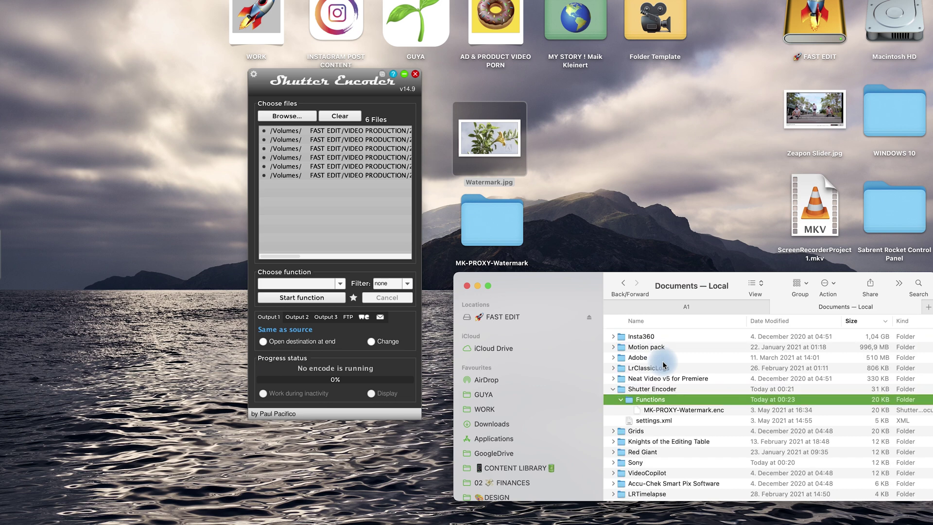
pyautogui.press('Down')
pyautogui.press('Up')
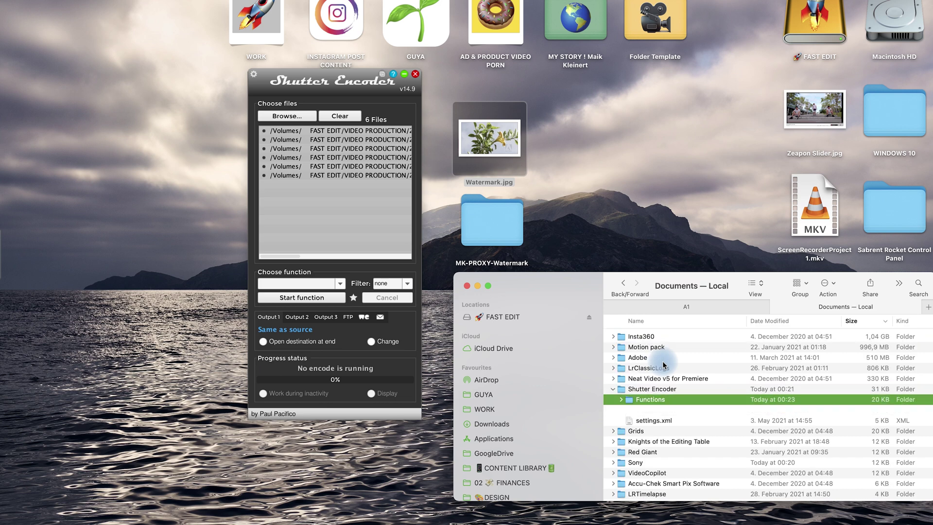
pyautogui.press('Left')
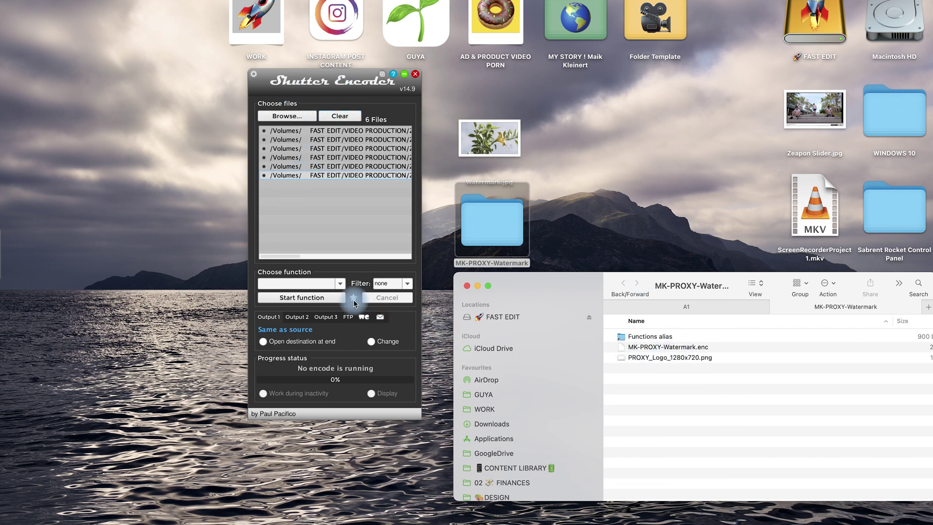
pyautogui.click(354, 298)
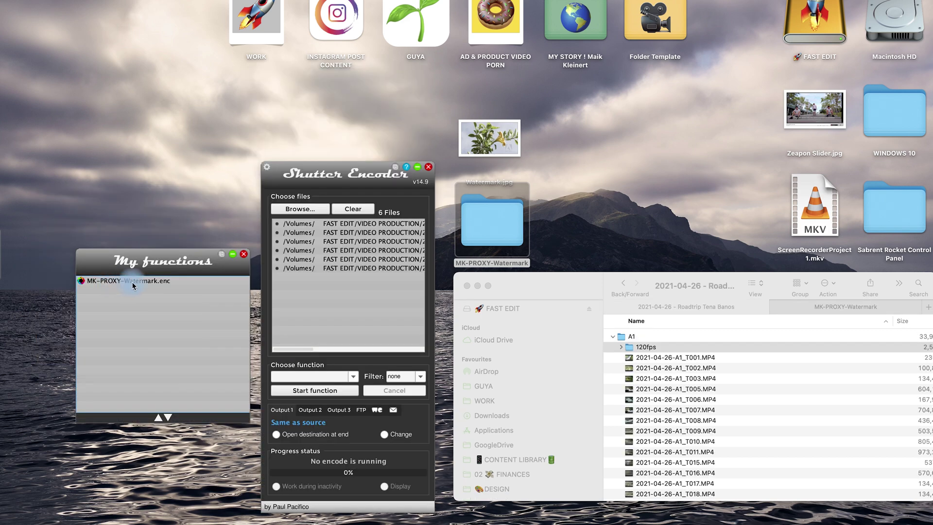
# Load the MK-PROXY-Watermark function, set PROXY_Logo_1280x720.png as the watermark, adjust its size, and apply.
pyautogui.doubleClick(139, 283)
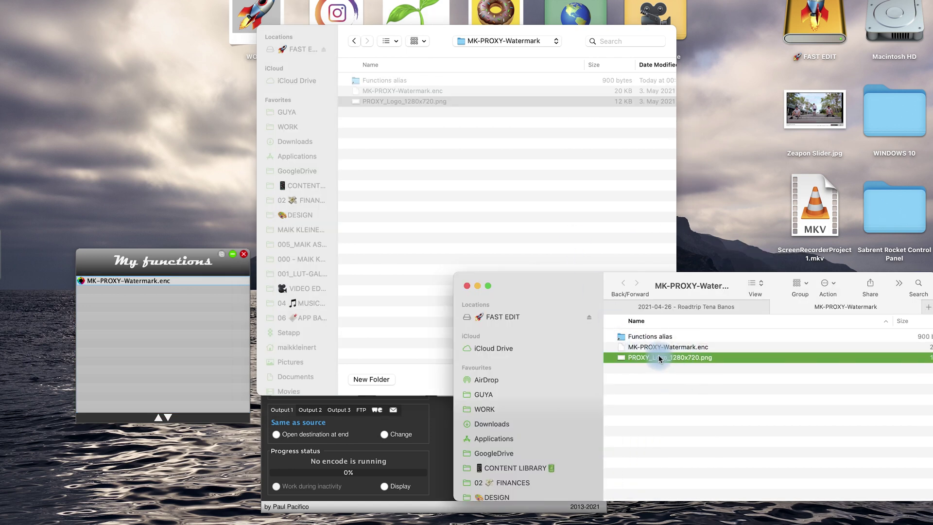
pyautogui.press('space')
pyautogui.press('space')
pyautogui.click(539, 165)
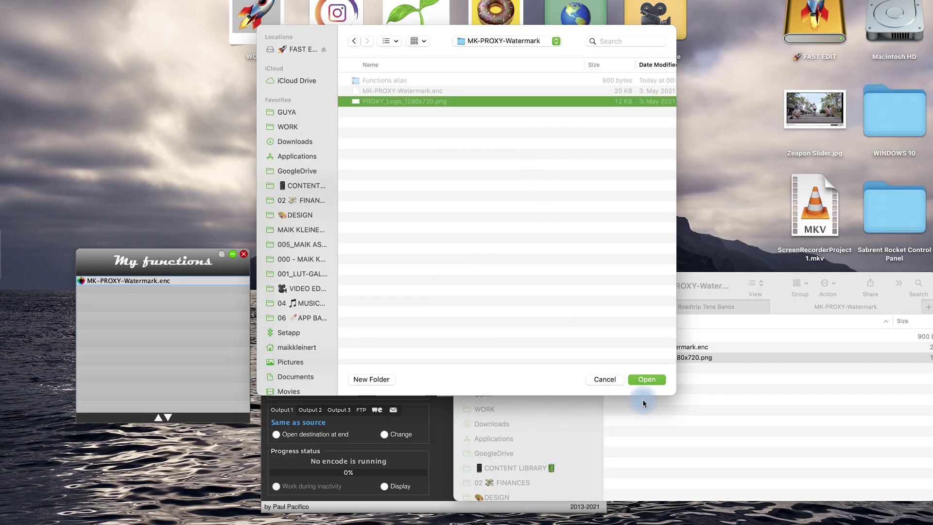
pyautogui.click(647, 380)
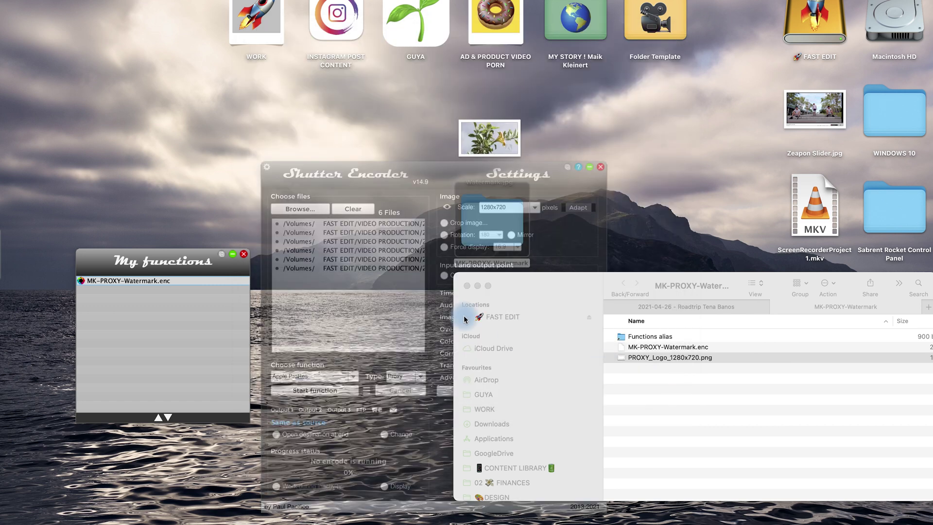
pyautogui.doubleClick(543, 356)
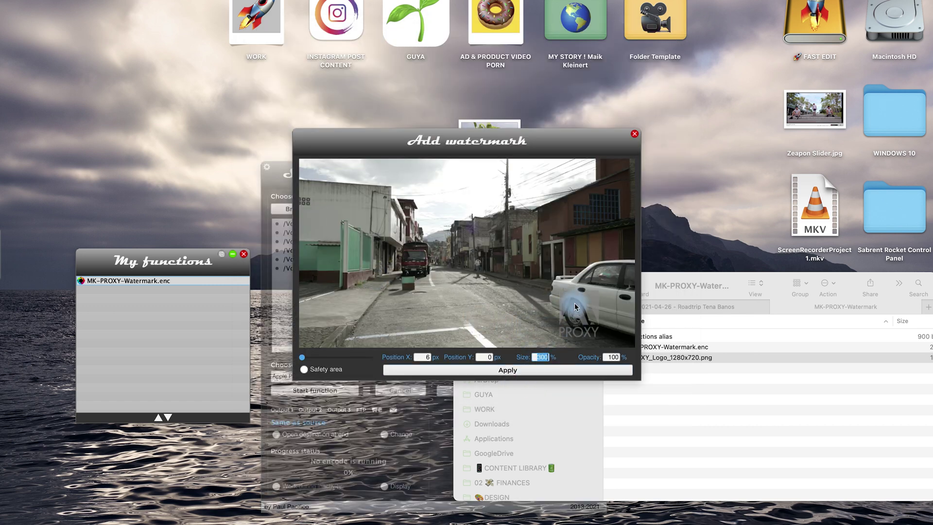
pyautogui.click(557, 368)
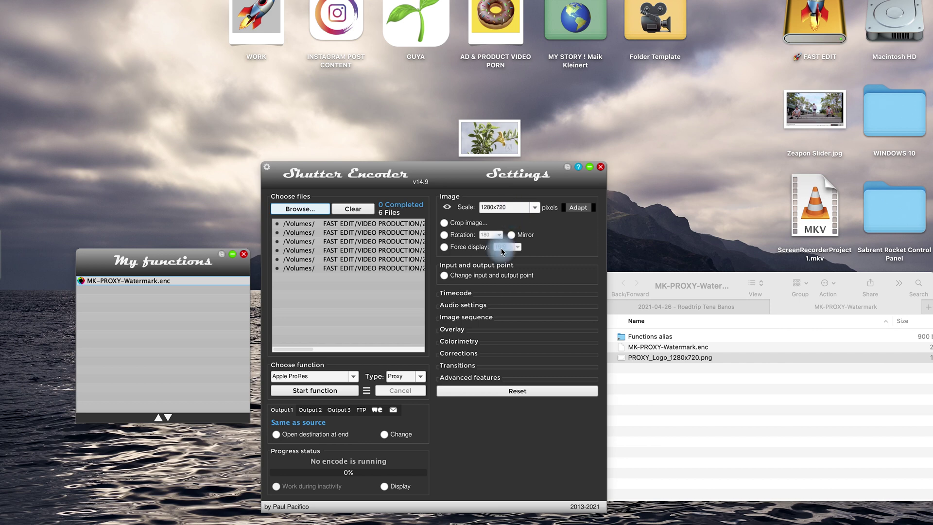
# Enable 16-235 to 0-255 level conversion and the image watermark overlay, then begin changing the output folder.
pyautogui.click(458, 342)
pyautogui.click(445, 364)
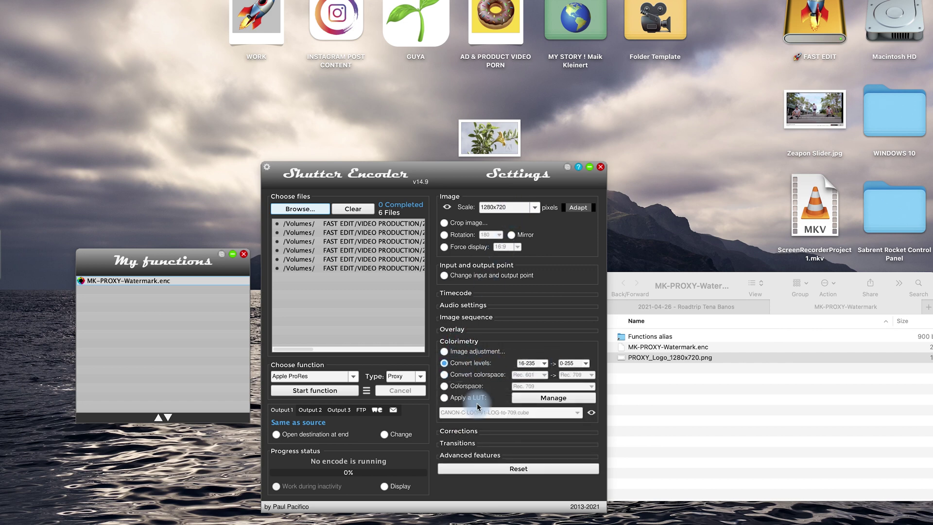
pyautogui.click(453, 329)
pyautogui.click(445, 346)
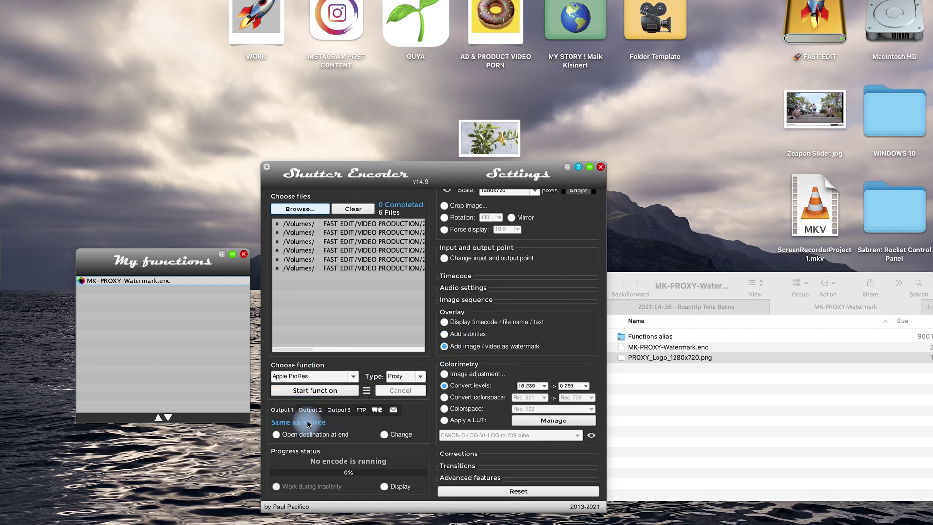
pyautogui.click(384, 434)
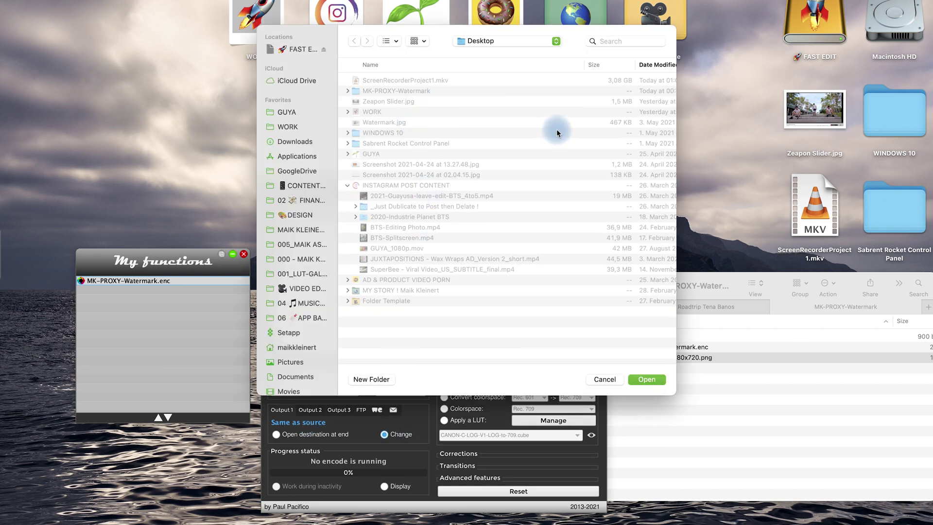
# Browse into MK-PROXY-Watermark > Proxies, then cancel to keep output 'Same as source'.
pyautogui.doubleClick(372, 90)
pyautogui.doubleClick(372, 81)
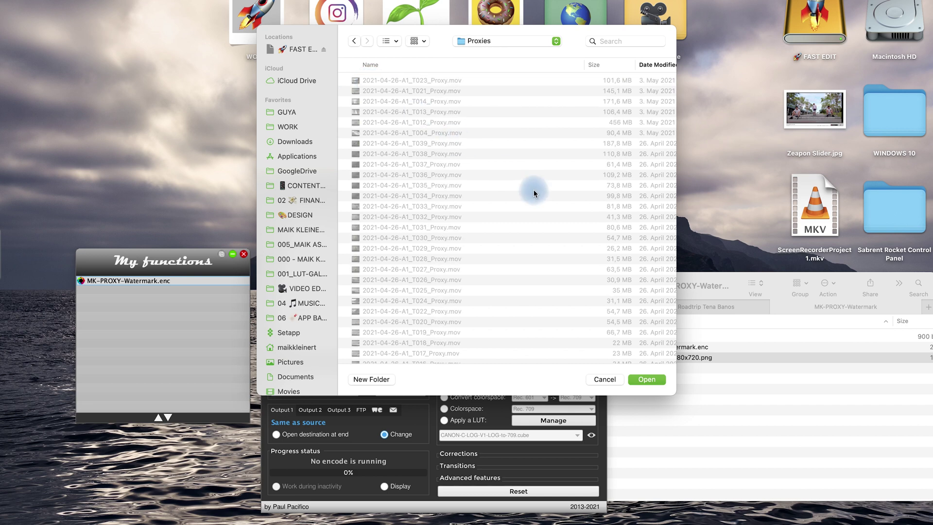
pyautogui.click(604, 379)
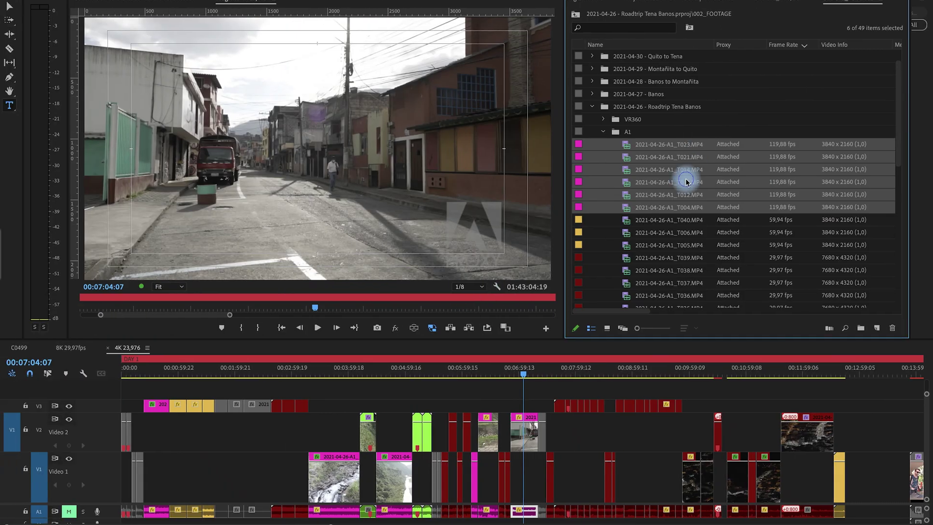
# Attach the matching Proxies-folder files to the six selected 120fps A1 clips, then scrub to 07:00:23 to preview.
pyautogui.rightClick(687, 182)
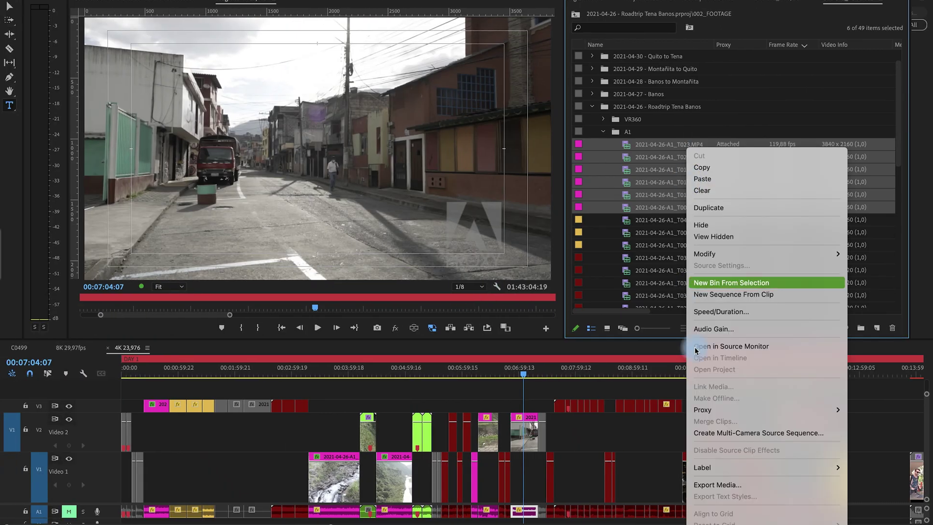
pyautogui.moveTo(705, 410)
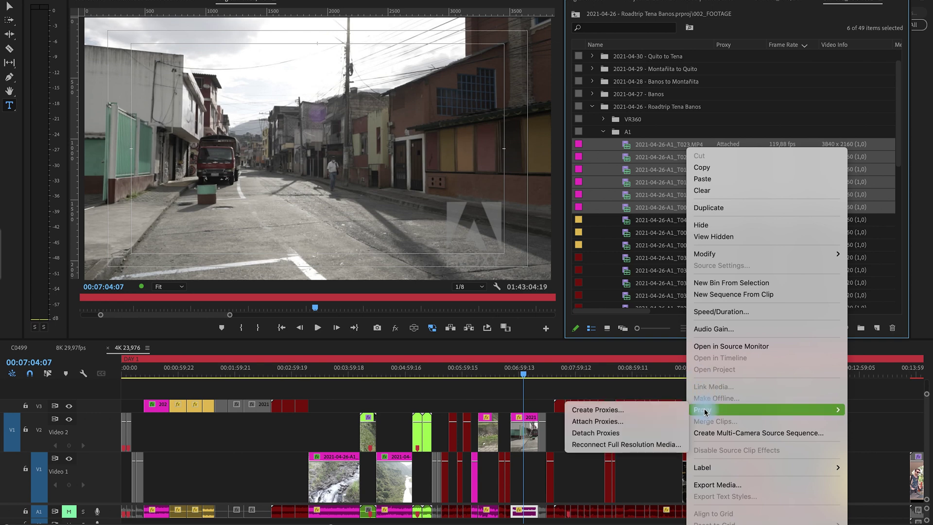
pyautogui.click(646, 419)
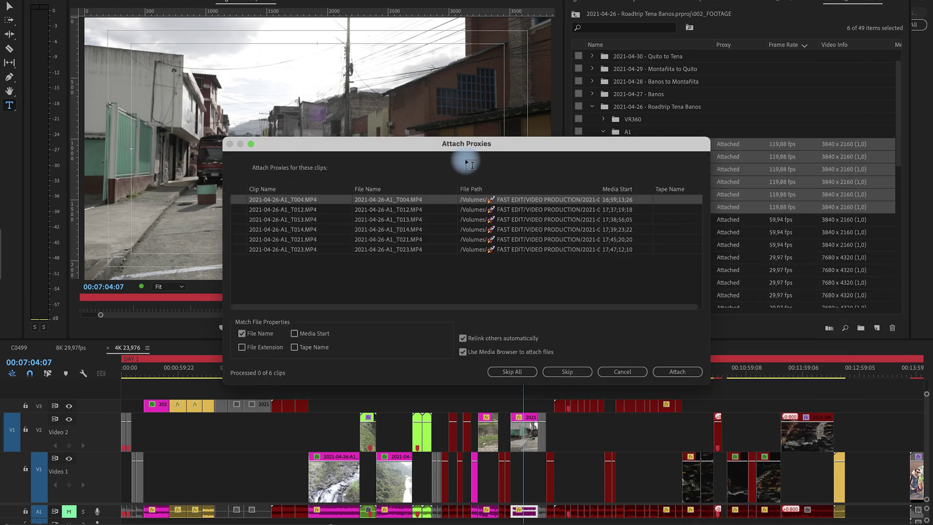
pyautogui.click(673, 371)
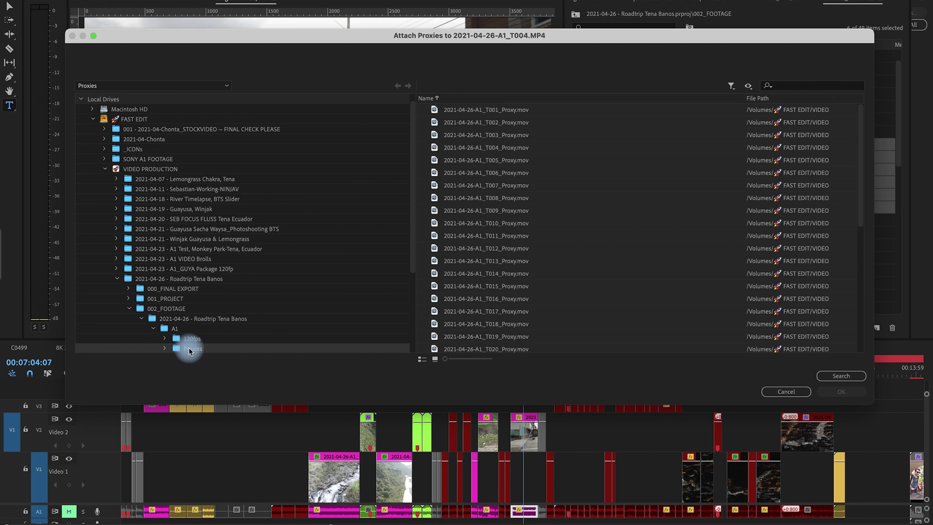
pyautogui.click(841, 376)
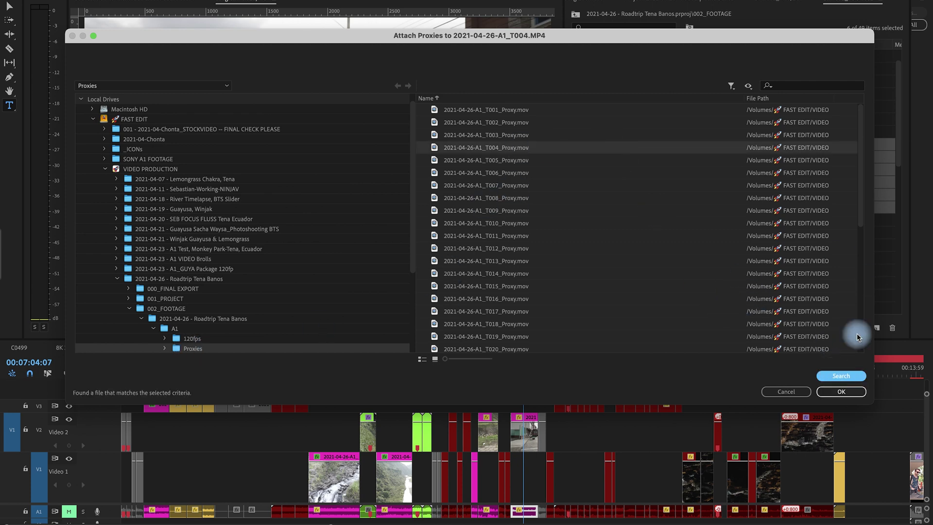
pyautogui.click(839, 392)
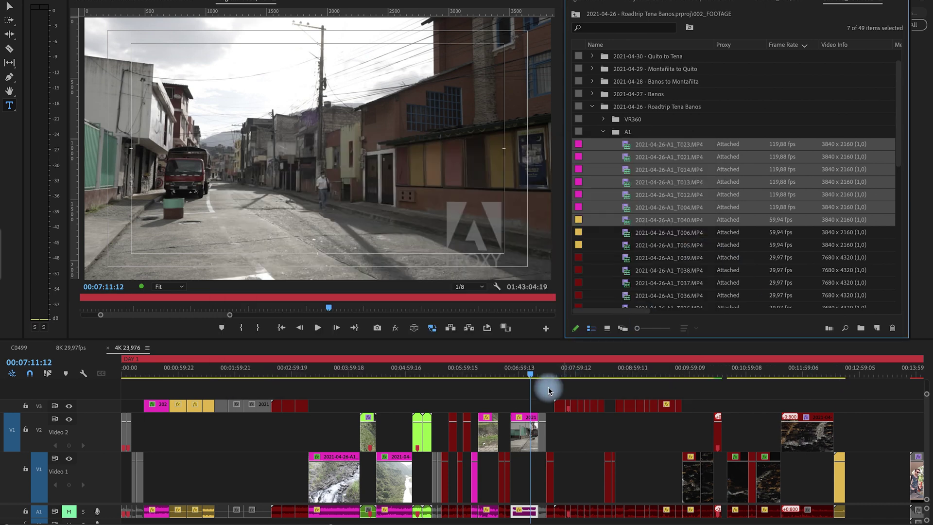
pyautogui.moveTo(499, 373); pyautogui.dragTo(521, 380)
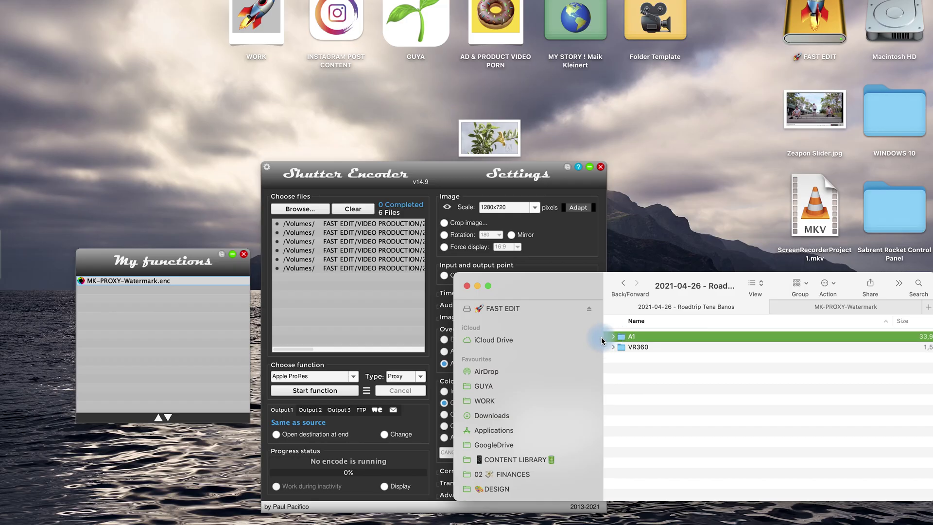
pyautogui.click(616, 337)
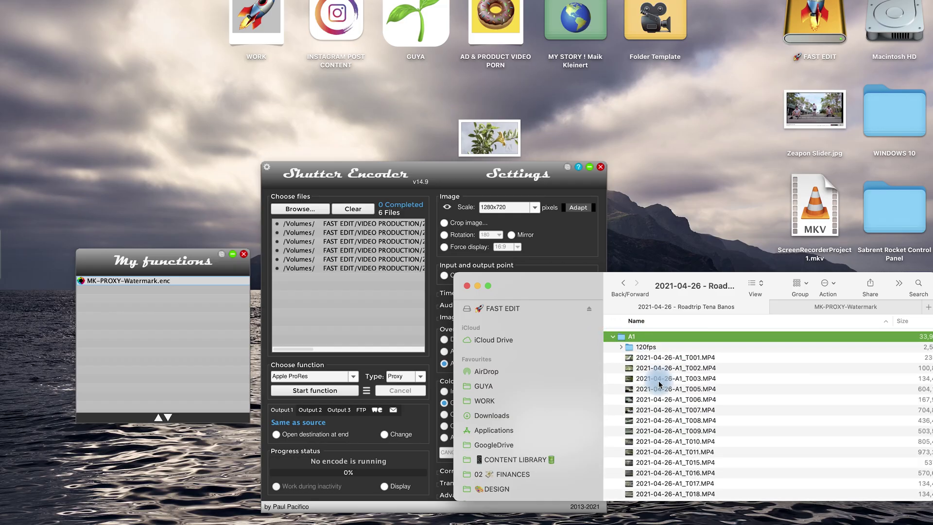
pyautogui.scroll(-5, 658, 383)
pyautogui.click(372, 310)
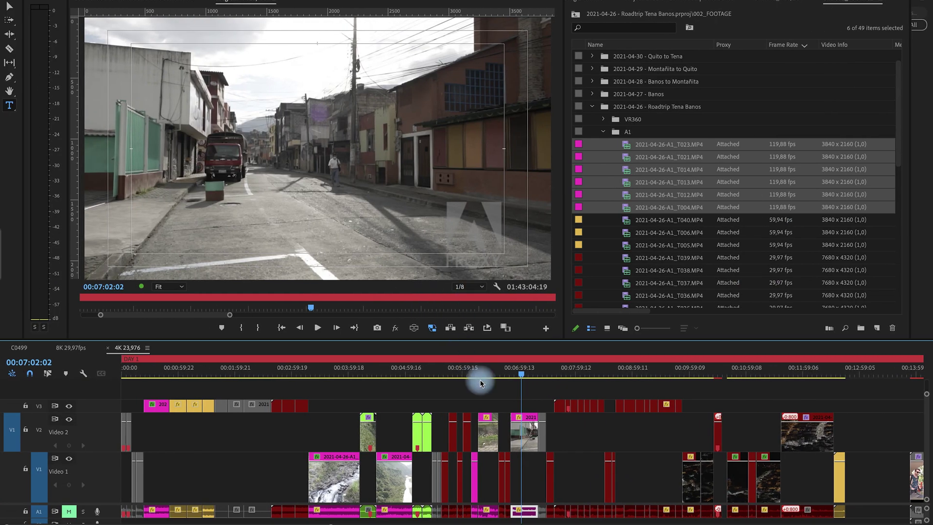
pyautogui.hotkey('ctrl', 'Right')
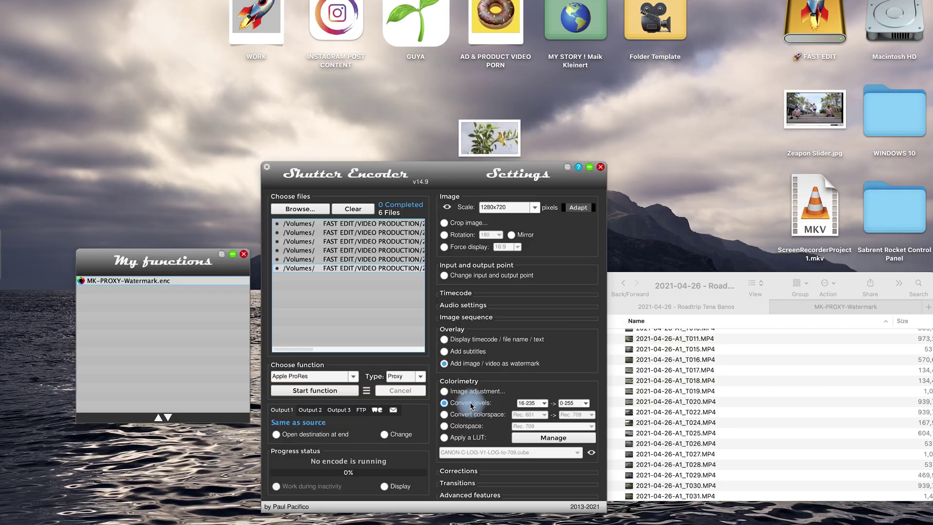
pyautogui.hotkey('ctrl', 'Left')
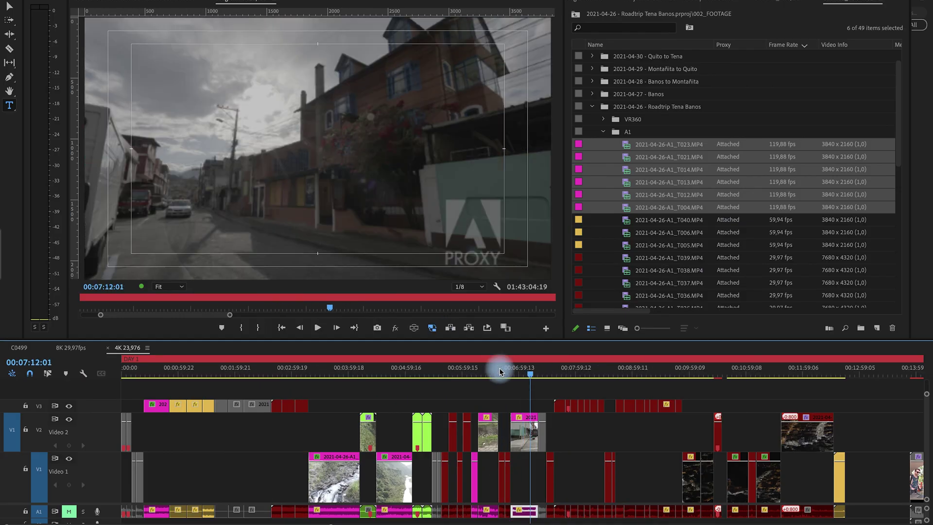
pyautogui.click(519, 373)
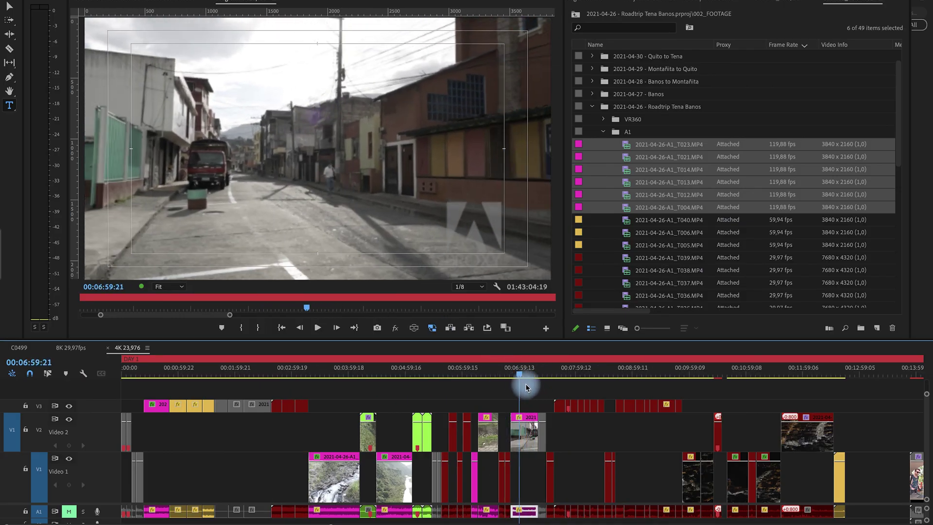
# Turn off proxy playback and scrub the original footage forward to 07:12:01.
pyautogui.click(523, 373)
pyautogui.click(432, 328)
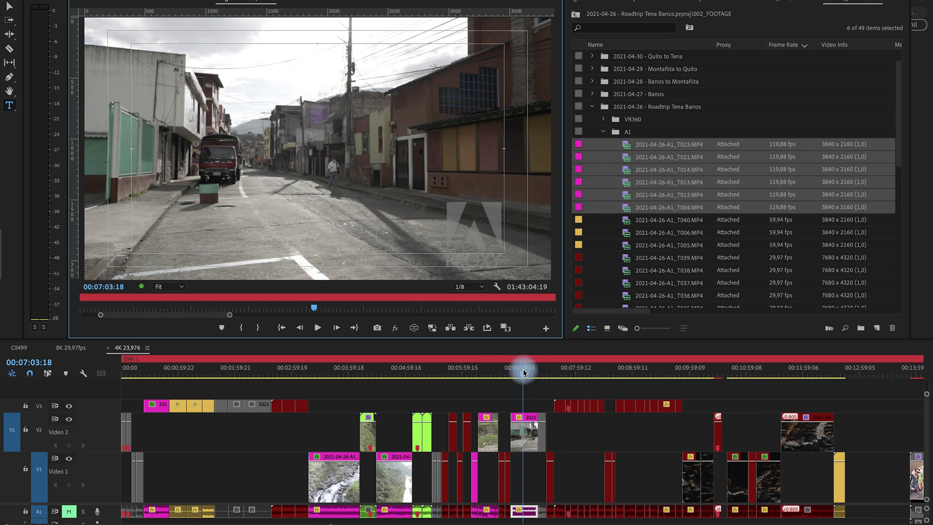
pyautogui.moveTo(523, 373); pyautogui.dragTo(533, 384)
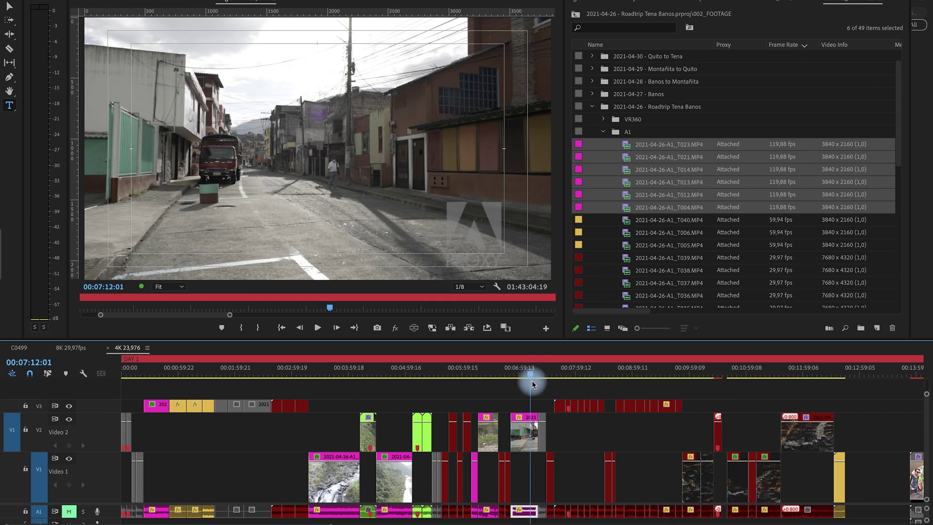
# Turn proxies back on, scrub to 07:06:12, and bring up options for the T023 clip on Video 2.
pyautogui.click(432, 327)
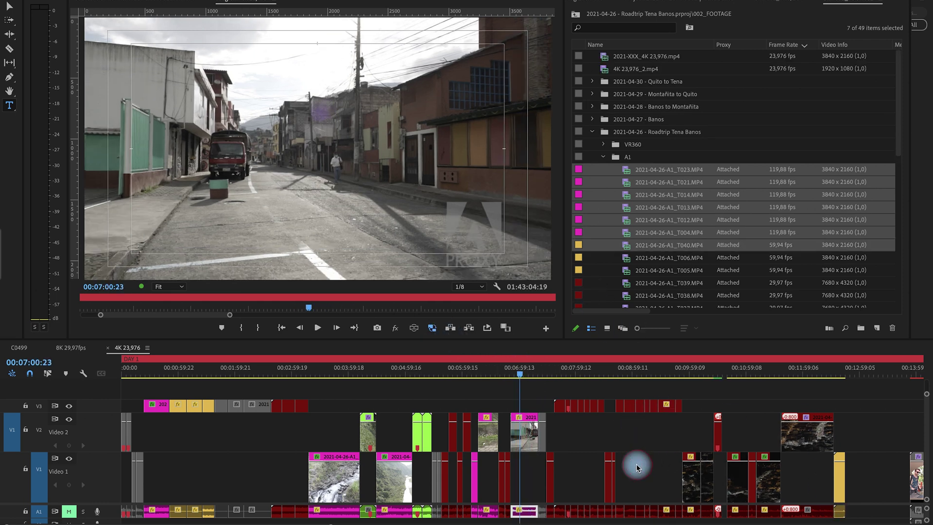
pyautogui.moveTo(540, 376)
pyautogui.mouseDown()
pyautogui.moveTo(531, 376)
pyautogui.moveTo(584, 376)
pyautogui.moveTo(527, 374)
pyautogui.mouseUp()
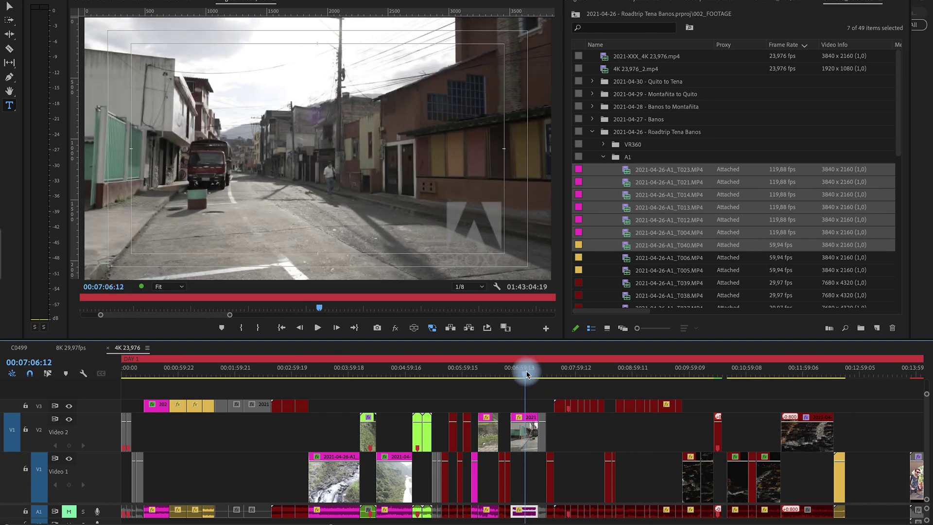
pyautogui.click(523, 442)
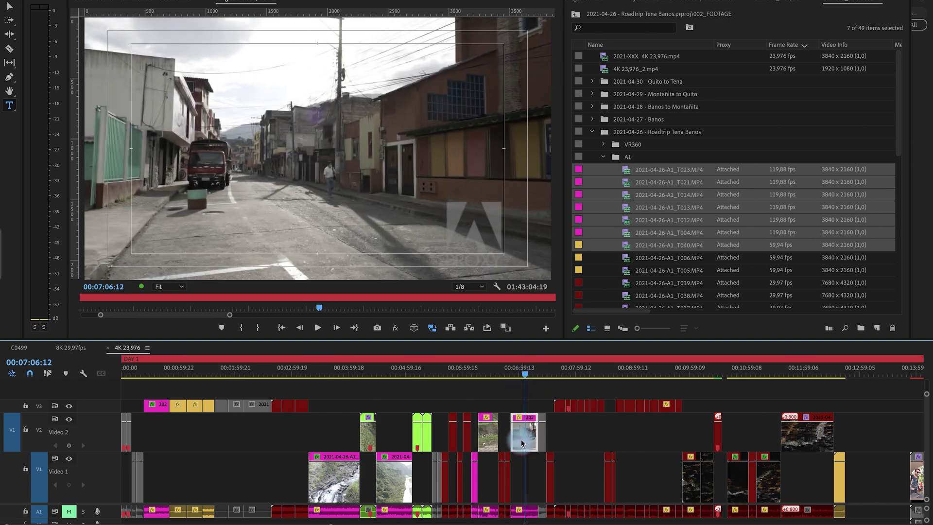
pyautogui.click(428, 161)
# Open T023's properties and highlight the 3840 x 2160, 119,88 fps original and the 1280 x 720 proxy size.
pyautogui.click(304, 179)
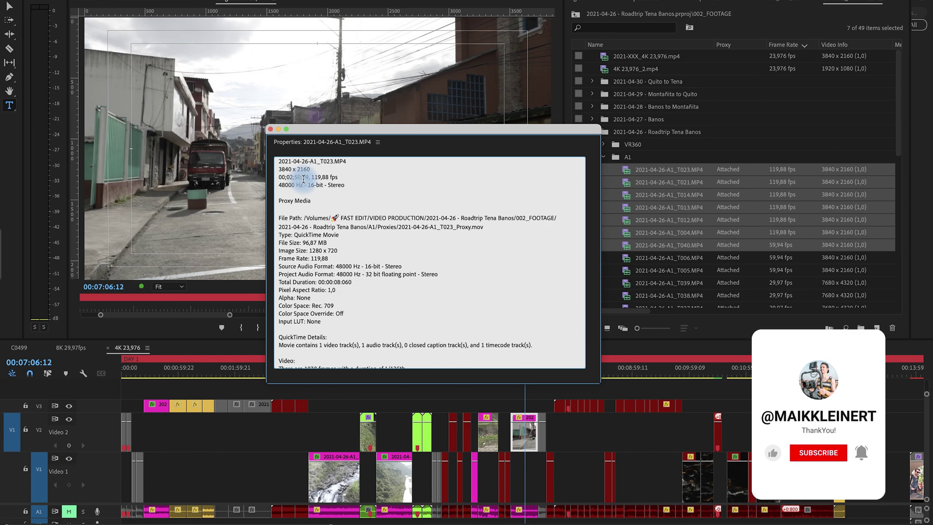
pyautogui.moveTo(270, 168); pyautogui.dragTo(347, 173)
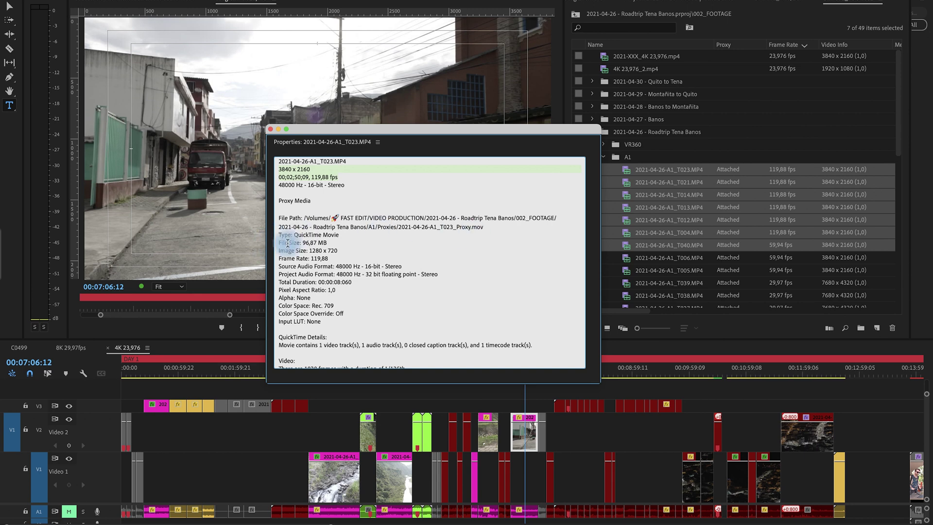
pyautogui.moveTo(303, 250); pyautogui.dragTo(346, 251)
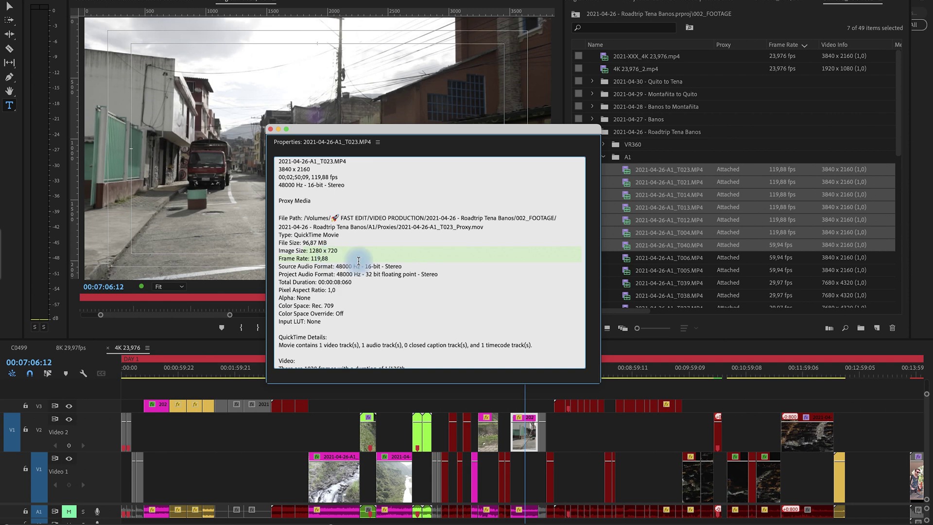
# Close the properties window and select clips T004 through T023 in the Project panel.
pyautogui.press('super+w')
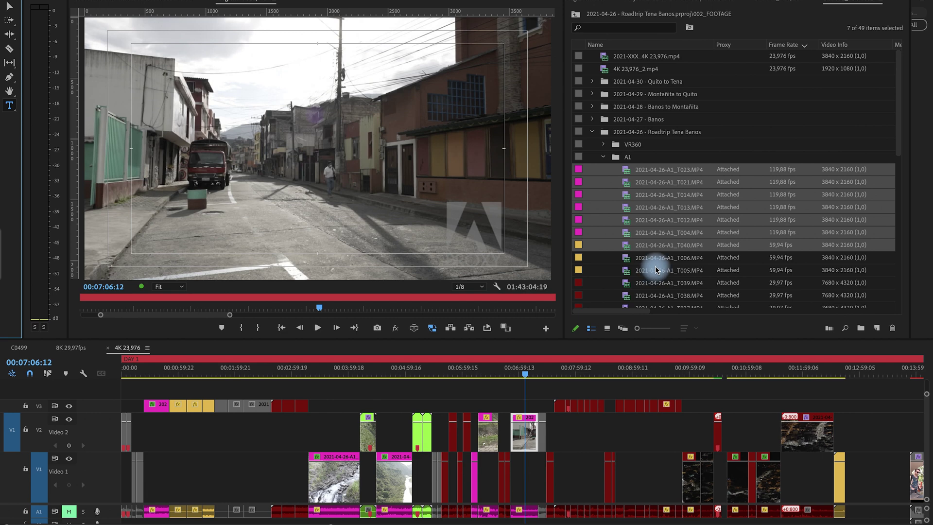
pyautogui.click(754, 244)
pyautogui.click(760, 233)
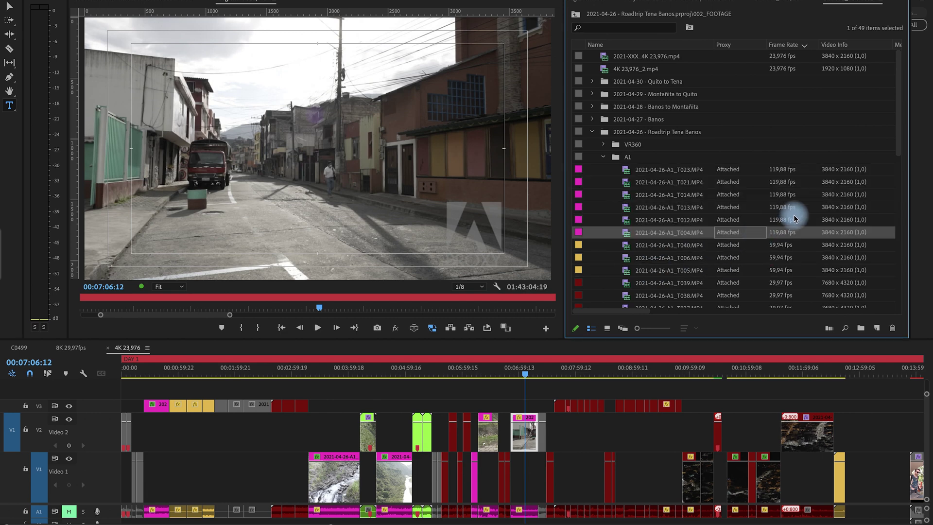
pyautogui.keyDown('shift'); pyautogui.click(775, 172); pyautogui.keyUp('shift')
# Open Speed/Duration for the six selected clips and select the 19,98 % speed value.
pyautogui.rightClick(647, 192)
pyautogui.rightClick(691, 189)
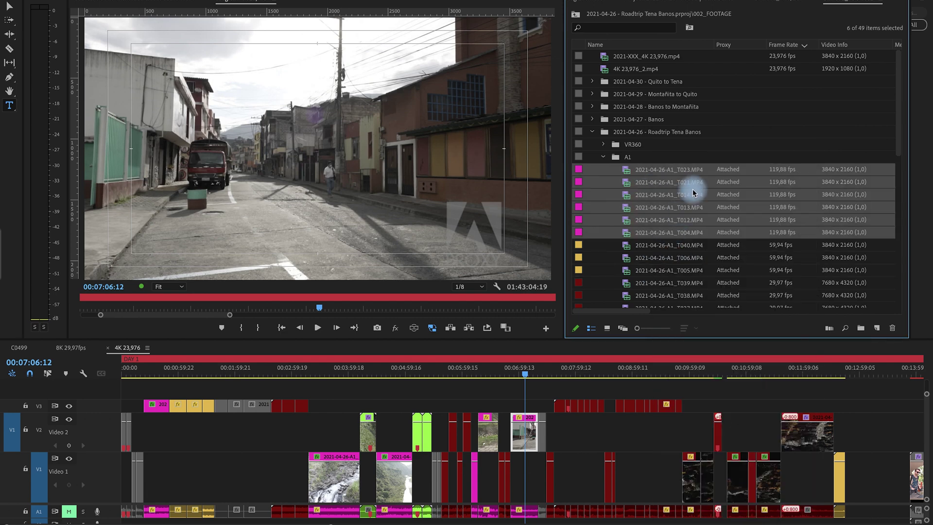
pyautogui.rightClick(692, 192)
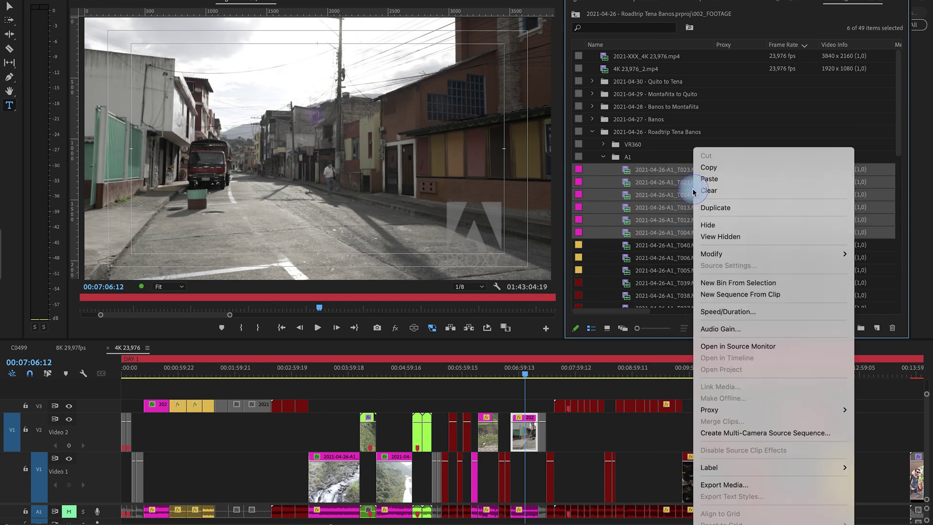
pyautogui.click(704, 312)
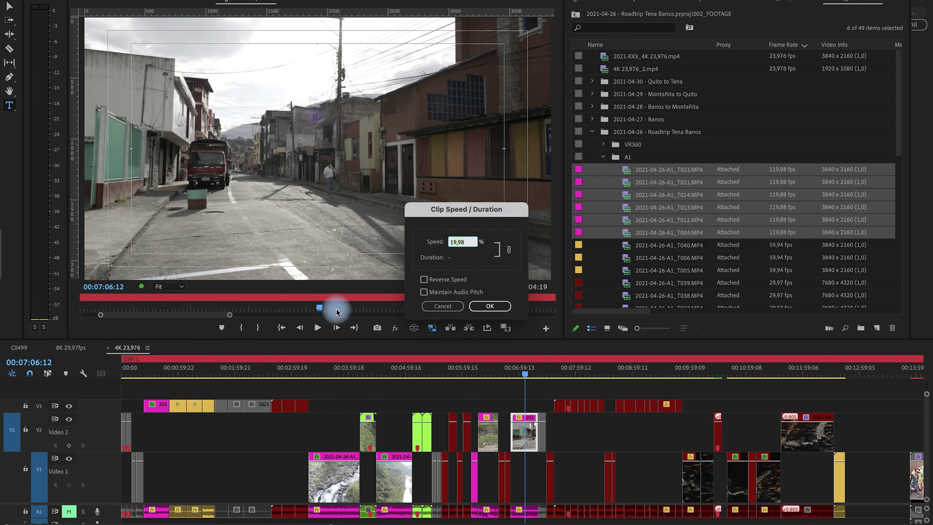
pyautogui.moveTo(485, 243); pyautogui.dragTo(510, 244)
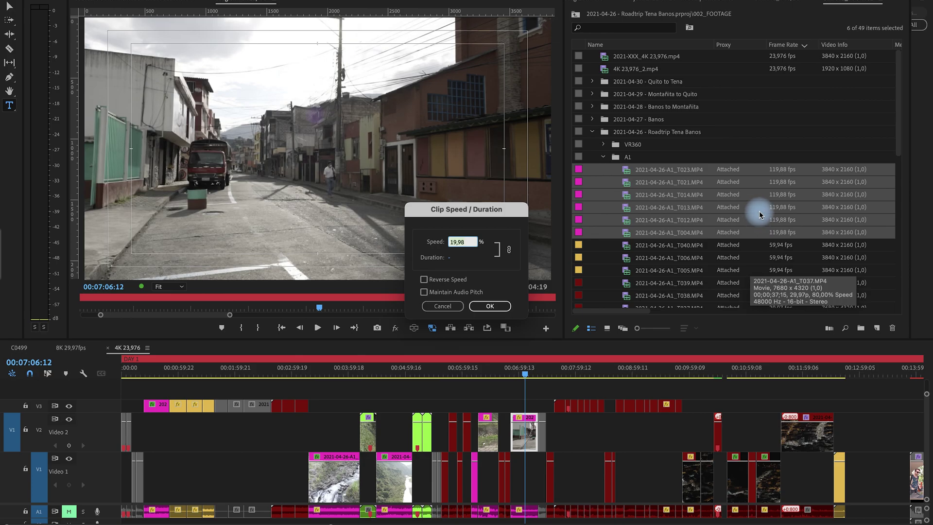
pyautogui.hotkey('ctrl', 'Right')
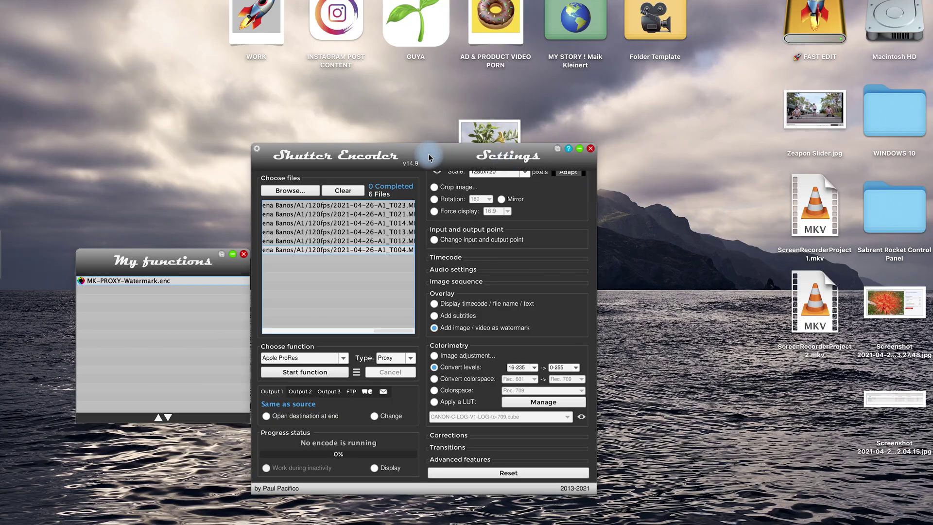
pyautogui.hotkey('ctrl', 'Left')
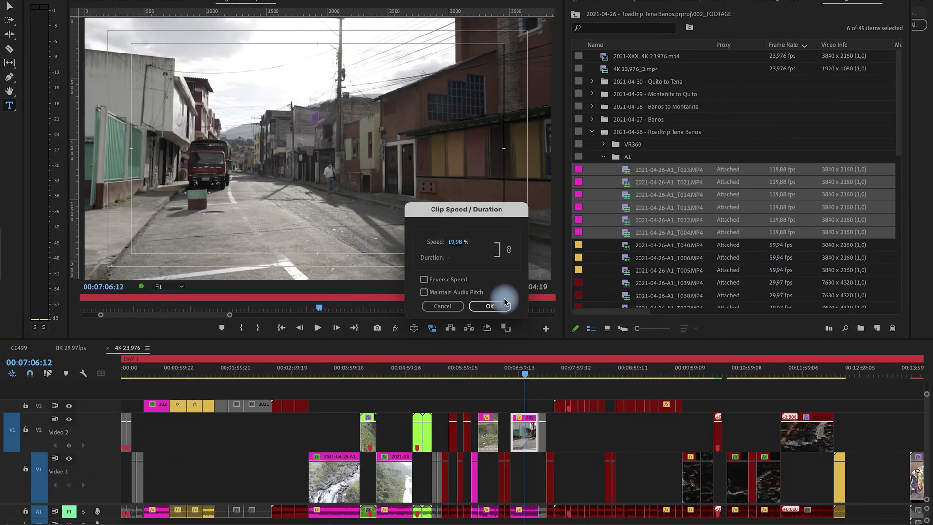